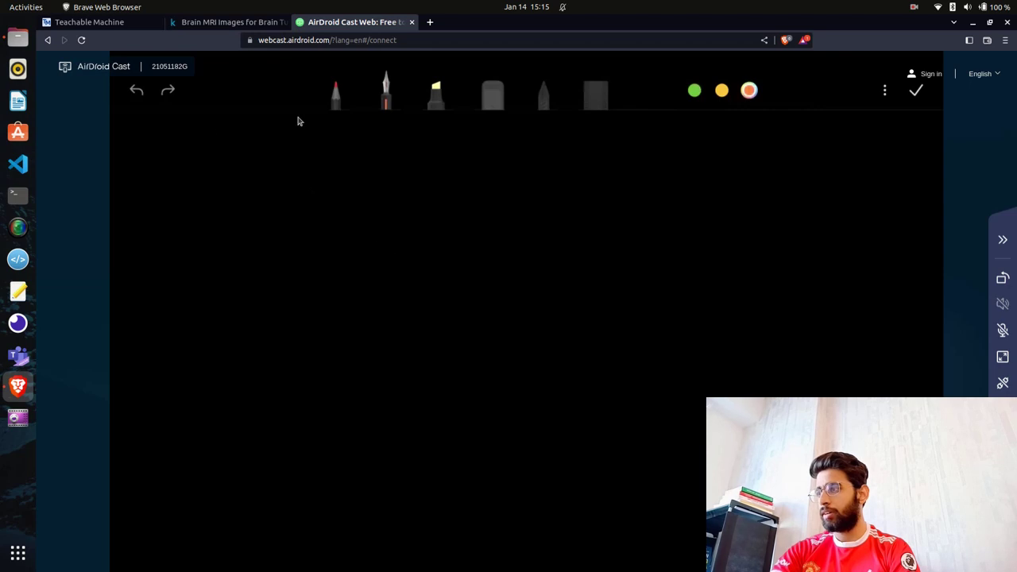
Look over the Kaggle dataset page Brain MRI Images for Brain Tumor Detection, including the sample images in the no folder and the metadata.
left_click(217, 23)
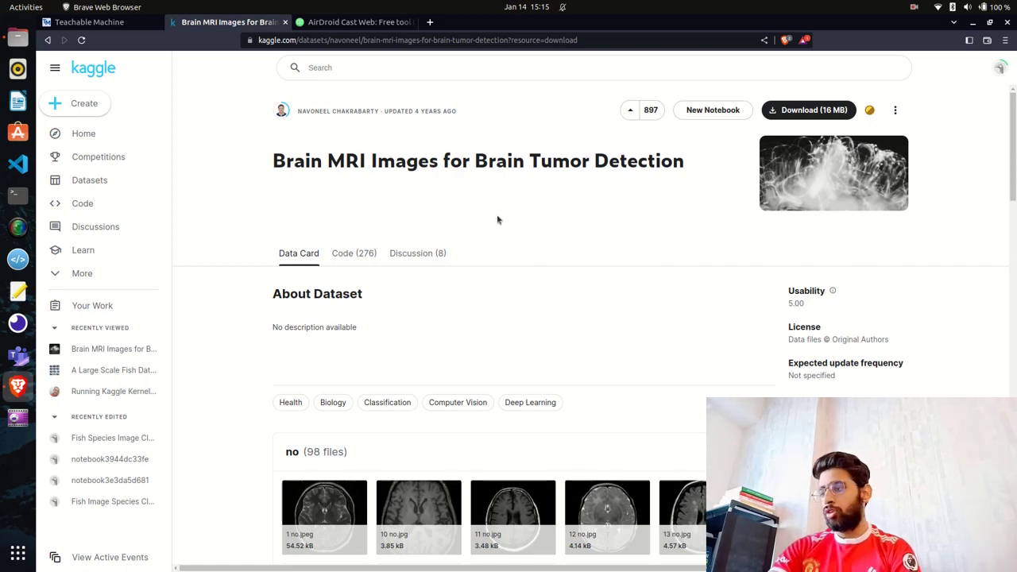
scroll(471, 240, "down", 2)
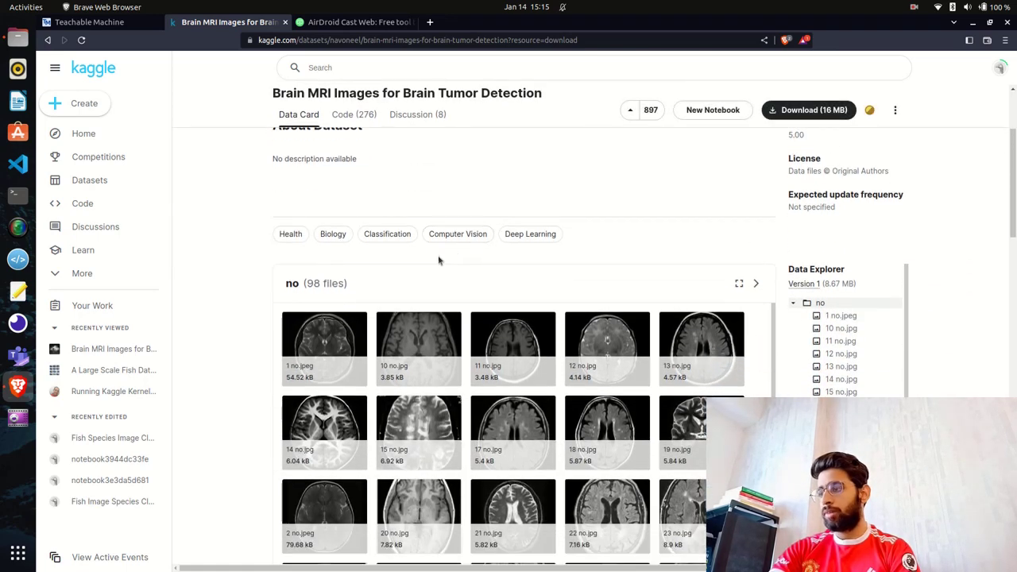
scroll(433, 243, "down", 1)
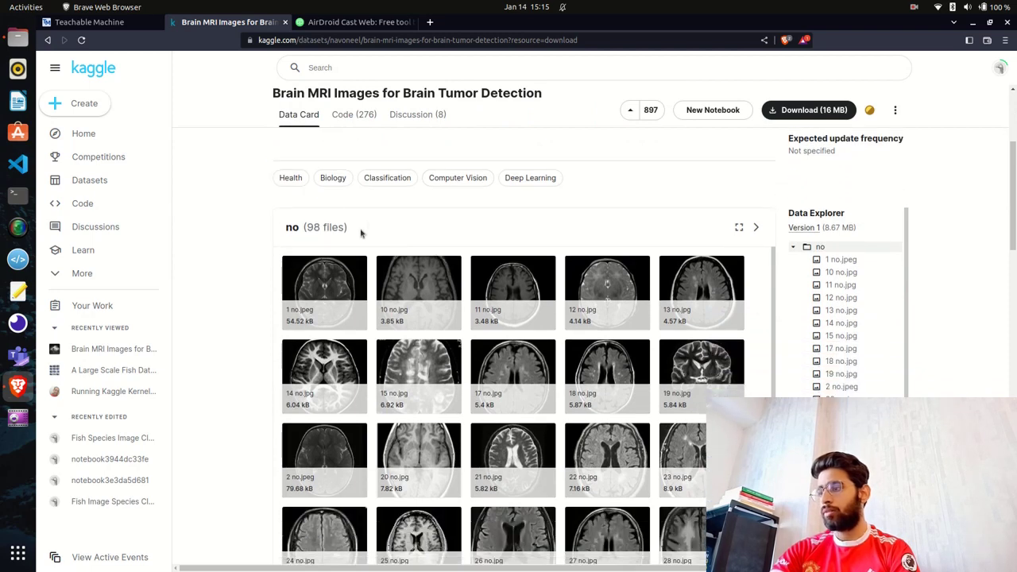
scroll(354, 242, "down", 1)
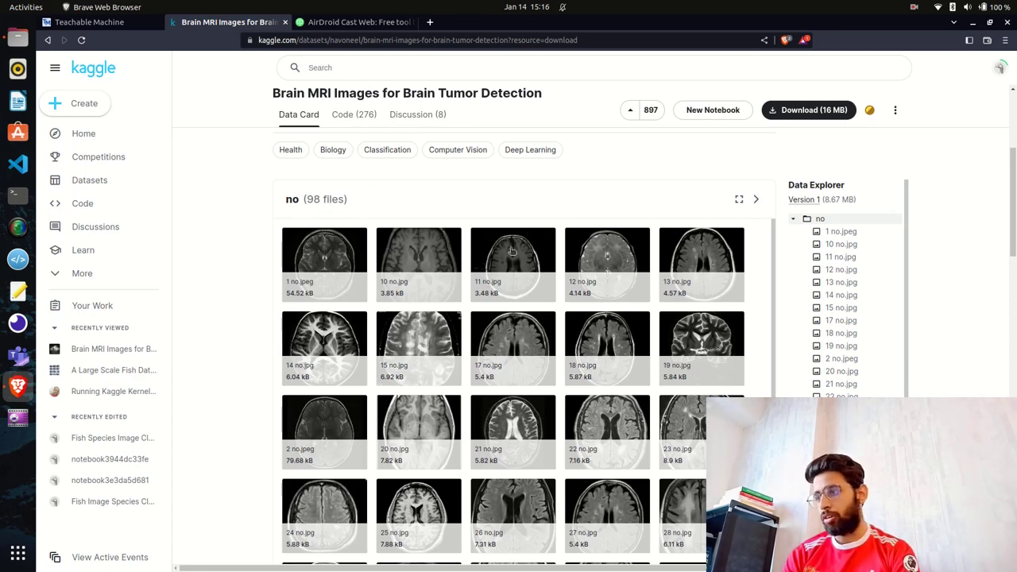
scroll(493, 265, "down", 1)
scroll(230, 347, "down", 4)
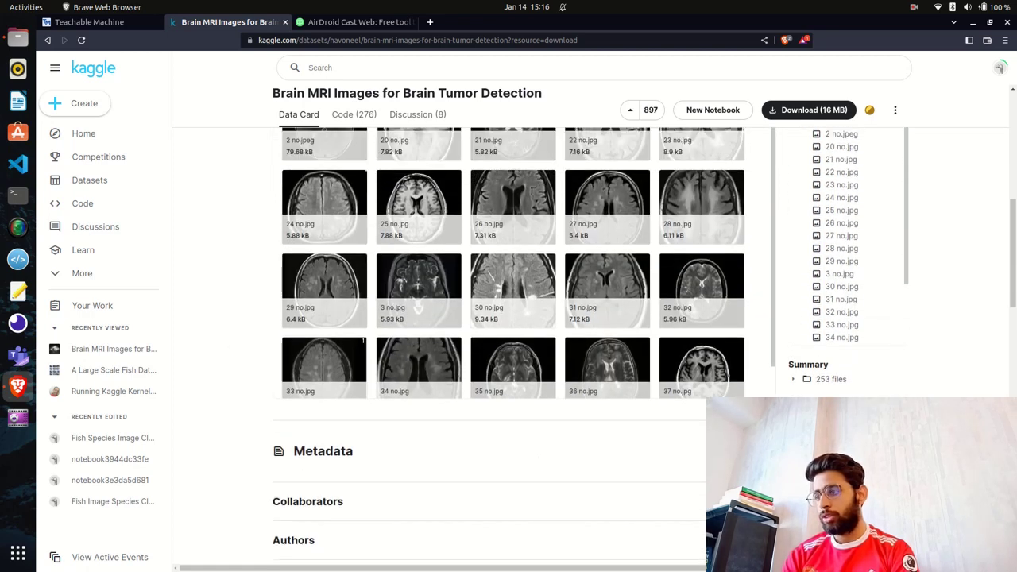
scroll(548, 430, "down", 3)
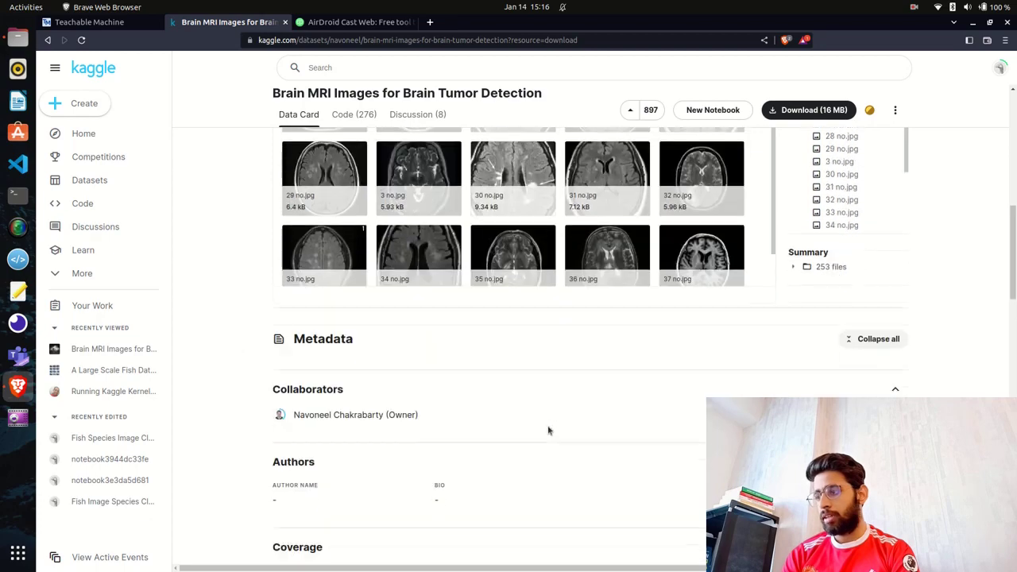
scroll(548, 430, "down", 3)
scroll(561, 463, "up", 4)
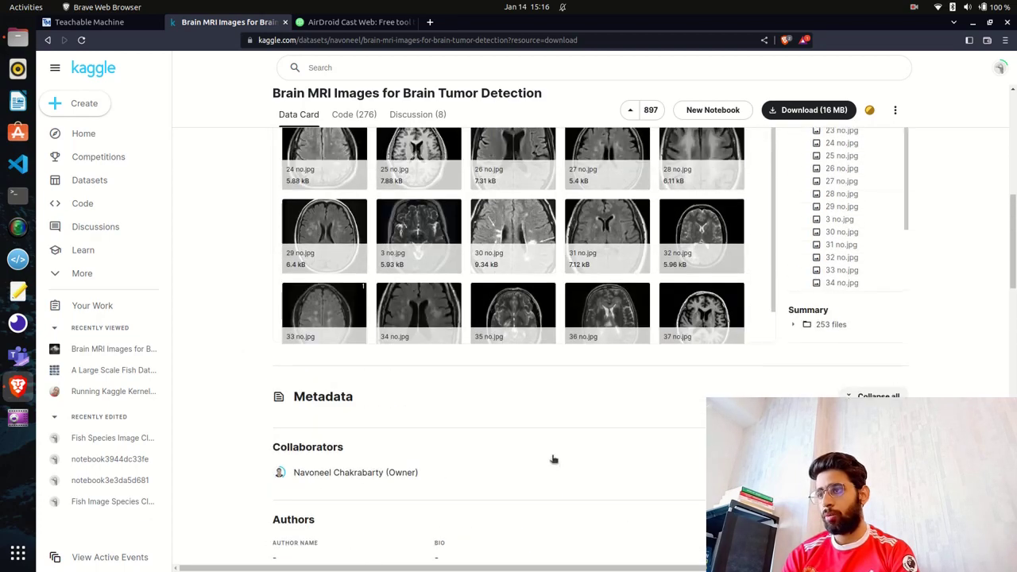
scroll(553, 459, "up", 5)
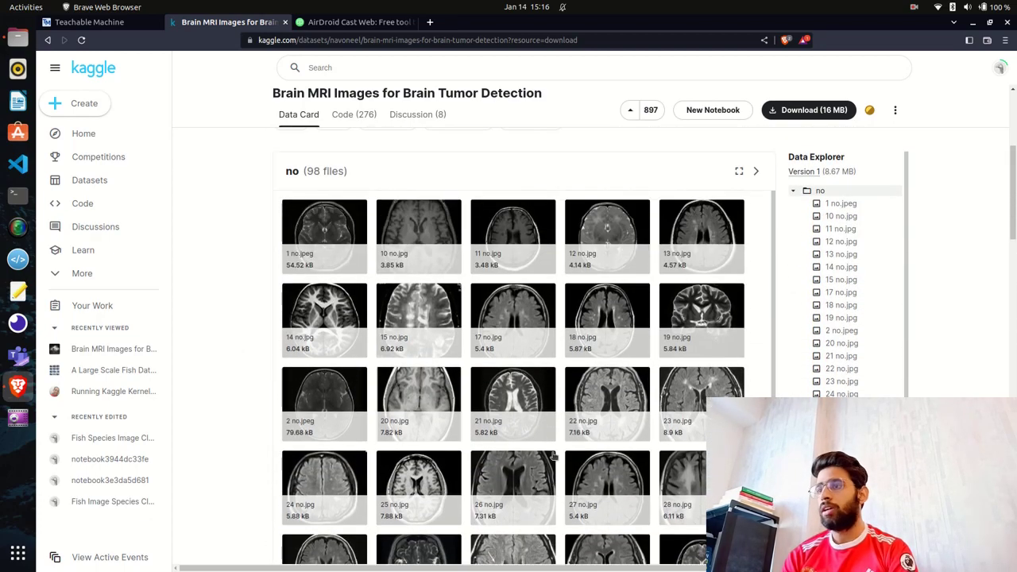
scroll(943, 262, "up", 4)
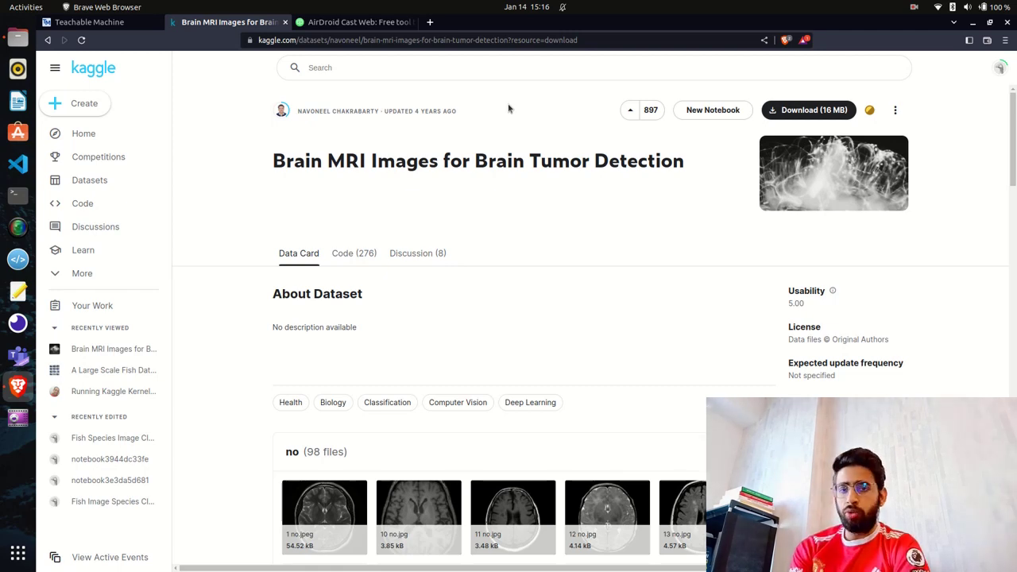
Switch to Teachable Machine and start a new Image Project.
left_click(89, 22)
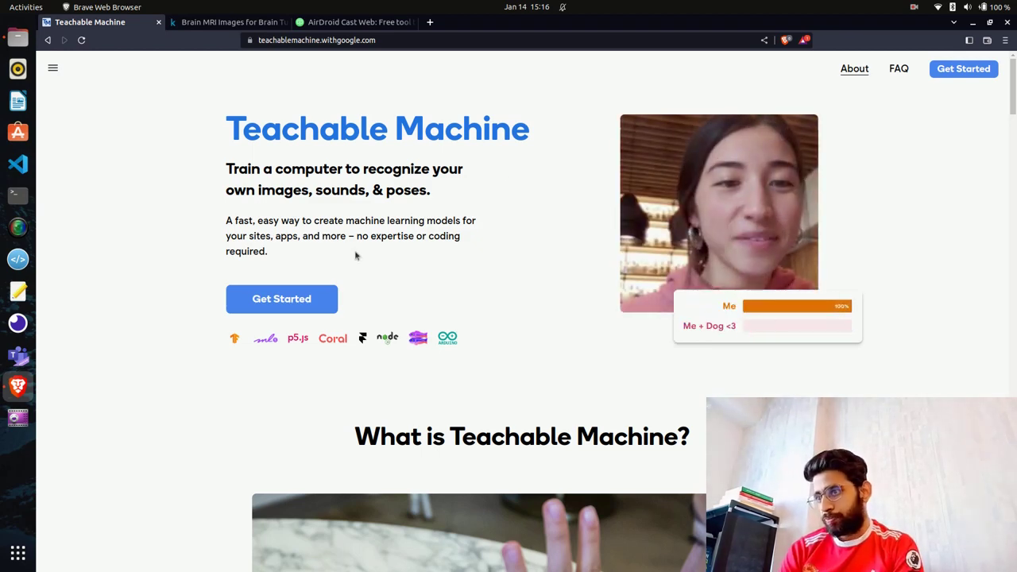
left_click(282, 300)
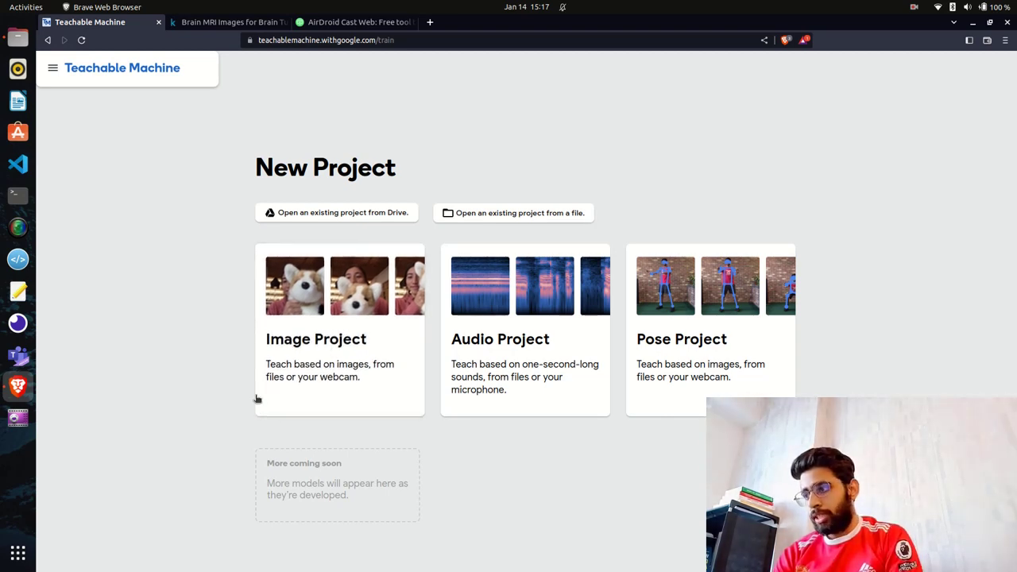
left_click(377, 343)
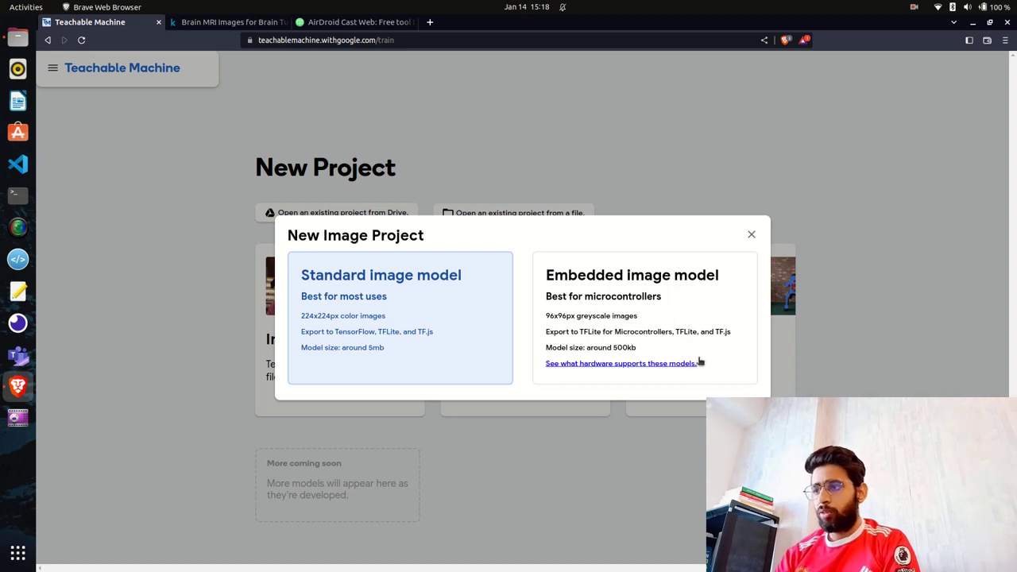
Open the embedded model's supported hardware guide in a separate tab and read its requirements and software setup sections.
right_click(619, 367)
left_click(628, 373)
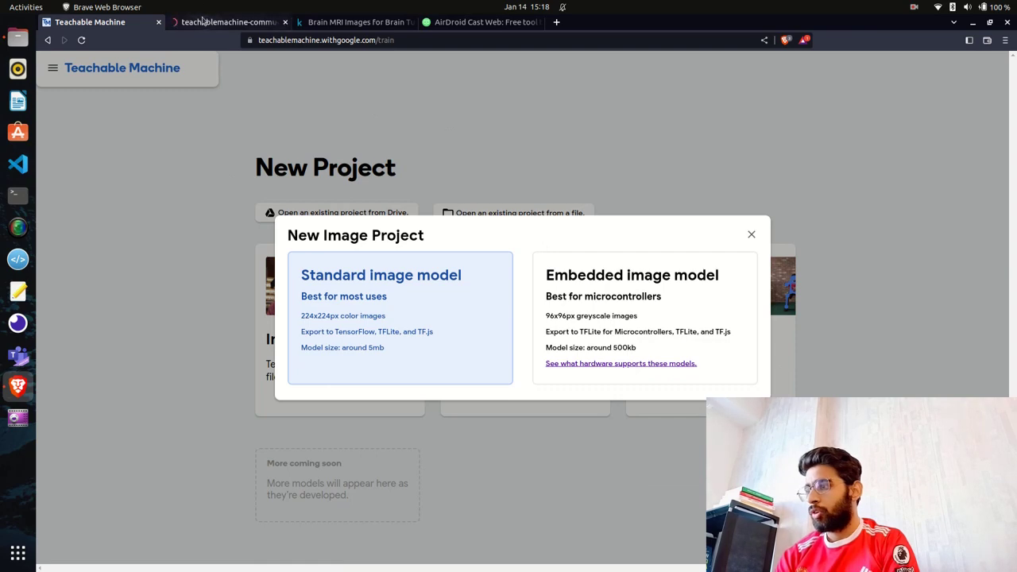
left_click(226, 22)
scroll(155, 347, "down", 2)
scroll(155, 347, "down", 5)
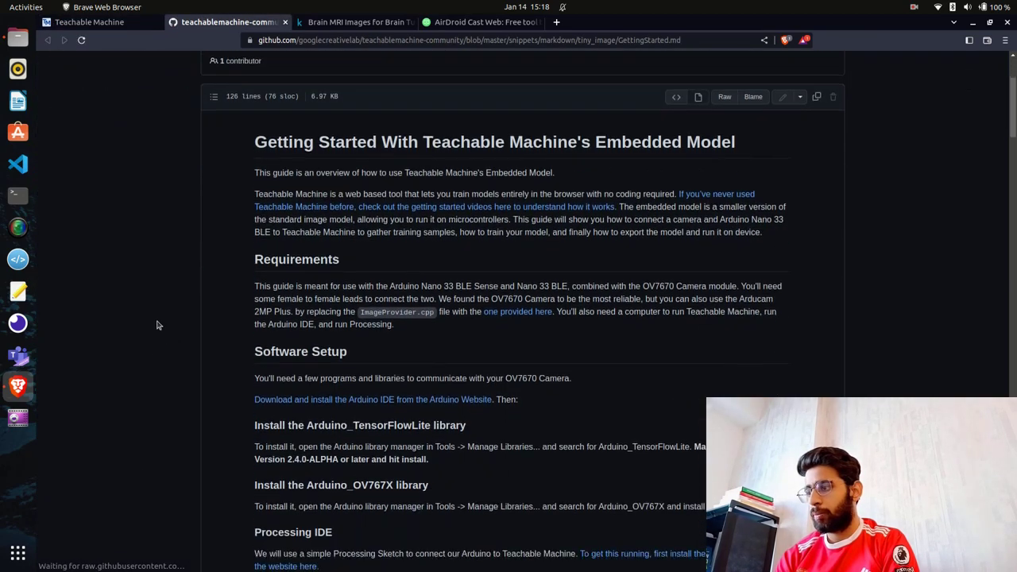
scroll(138, 281, "down", 3)
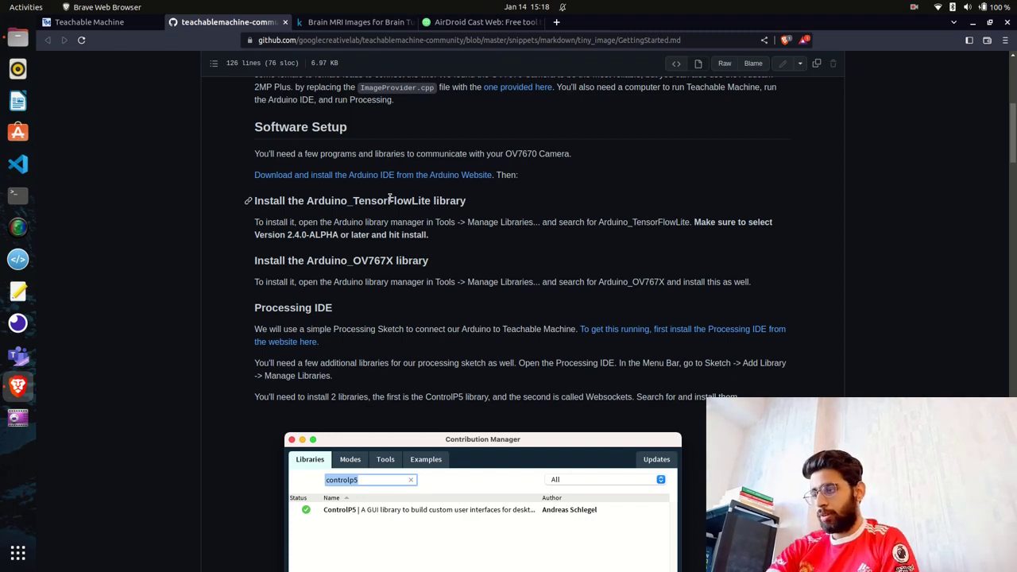
scroll(236, 381, "down", 3)
scroll(307, 342, "down", 4)
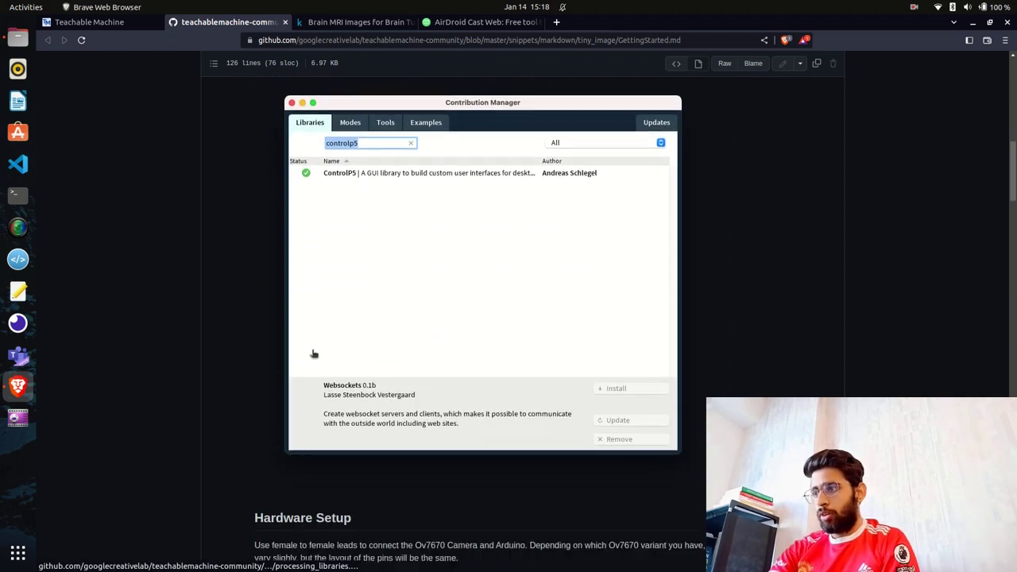
scroll(310, 362, "up", 5)
Return to the new image project, create it with the Standard image model, and dismiss the Gather Samples tip.
left_click(59, 22)
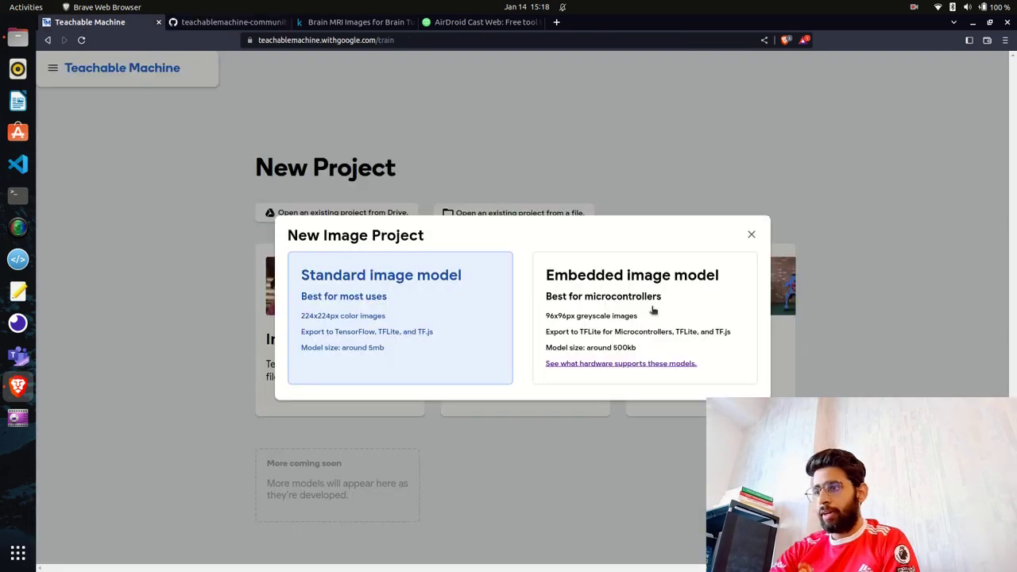
left_click(421, 284)
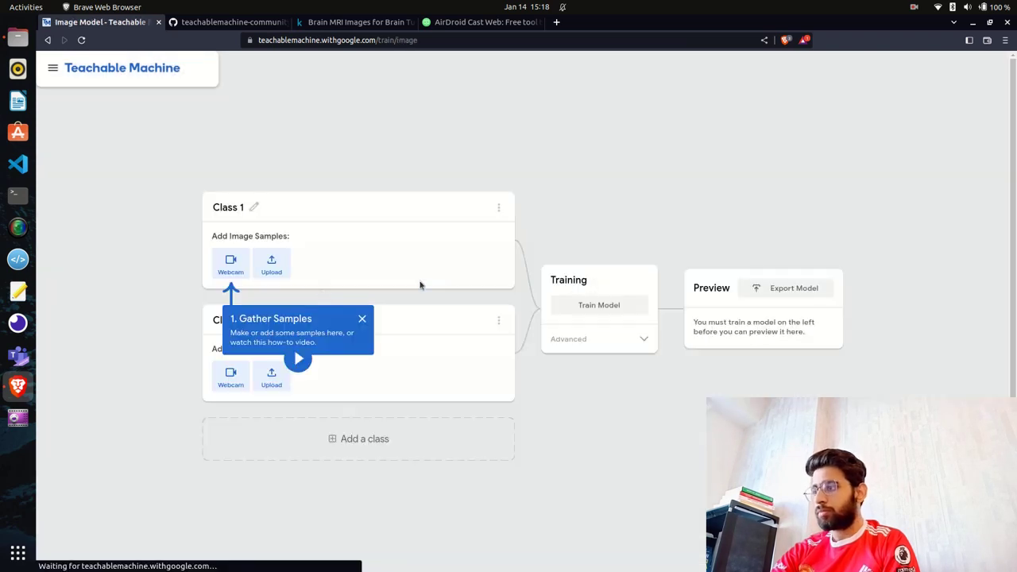
left_click(363, 320)
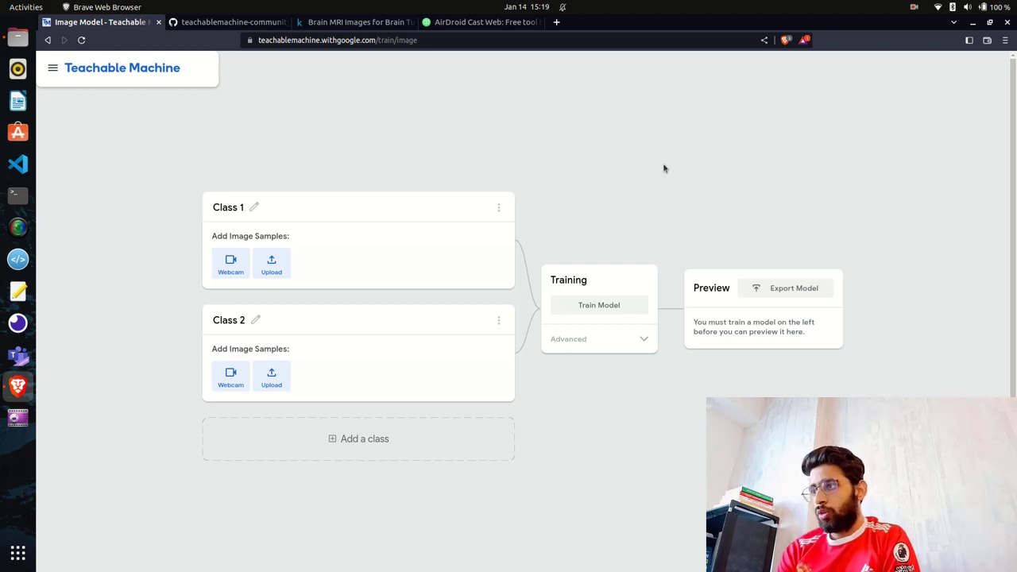
Switch to the AirDroid Cast whiteboard to view the dataset, training and inference workflow sketch, and return to the Teachable Machine project.
left_click(480, 30)
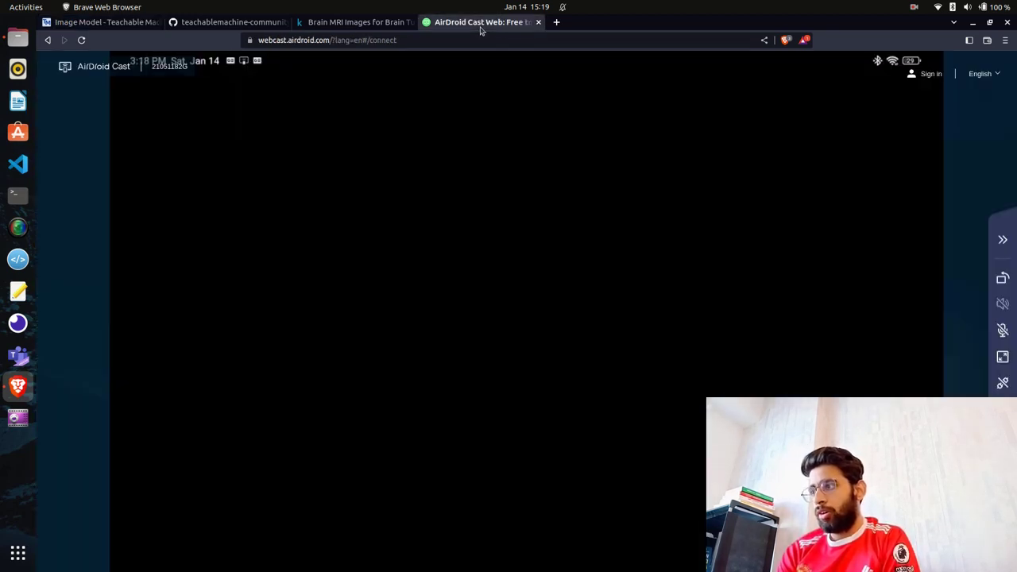
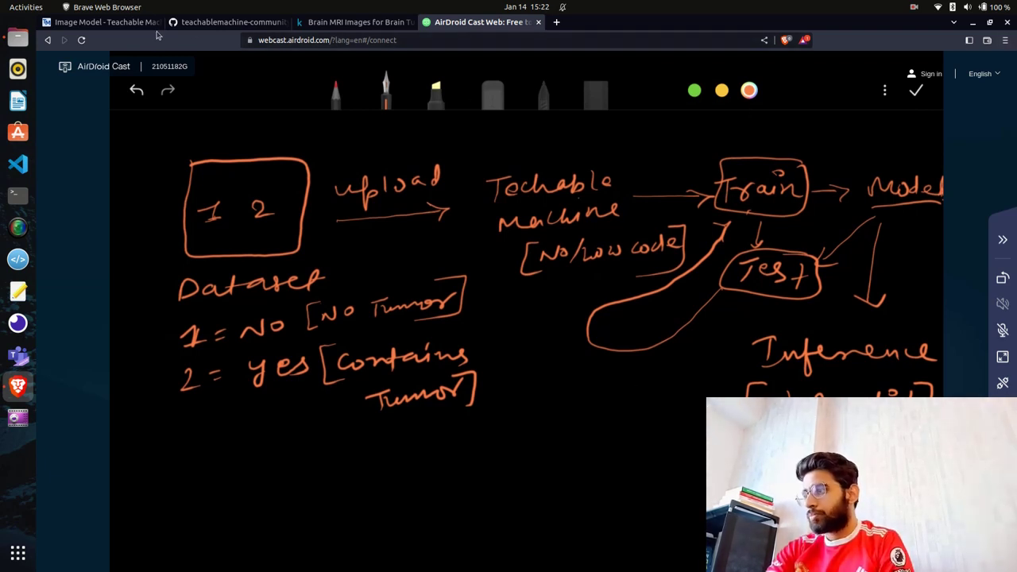
left_click(115, 27)
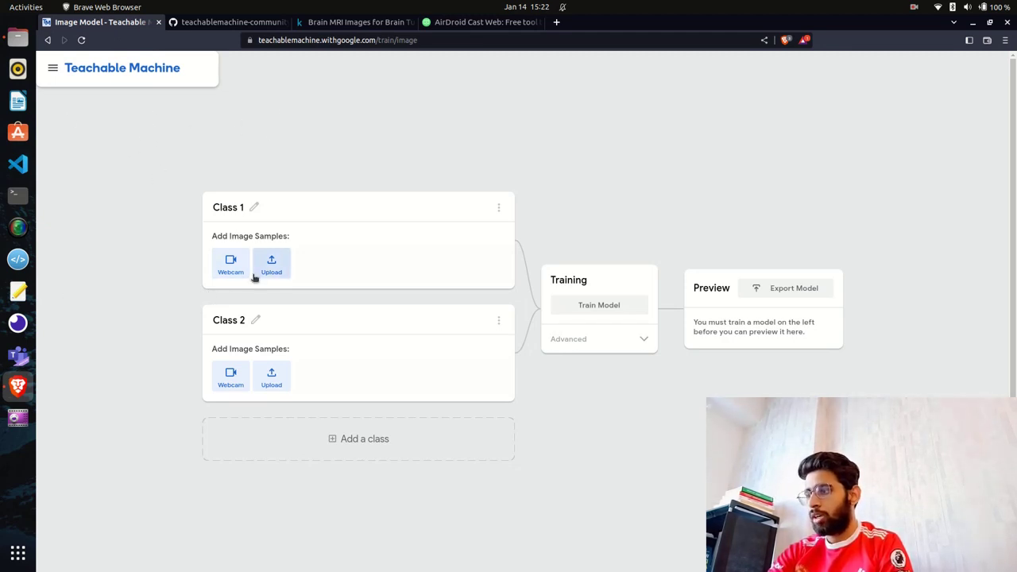
Rename Class 1 as No and Class 2 as Yes.
left_click(244, 214)
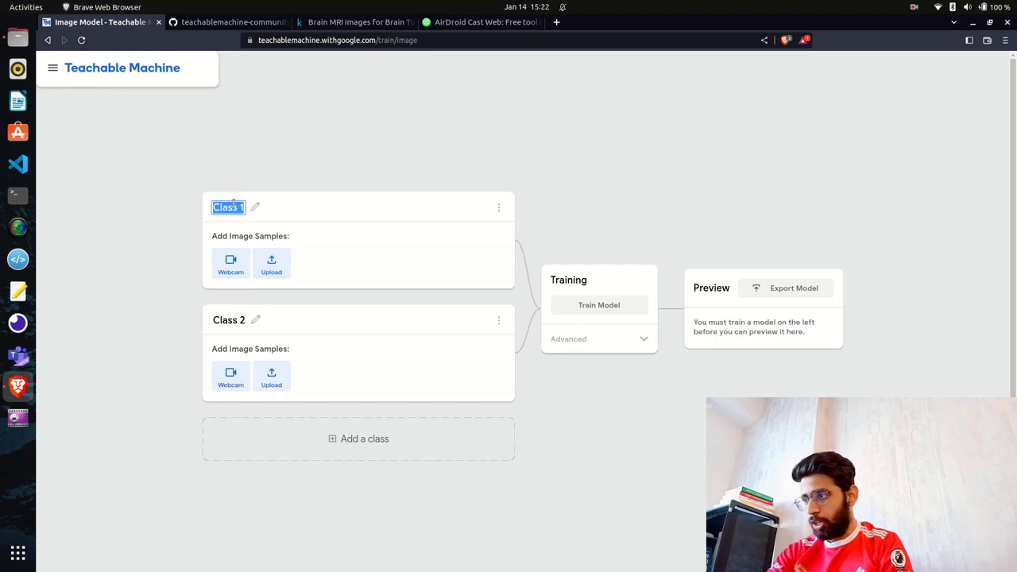
key("BackSpace")
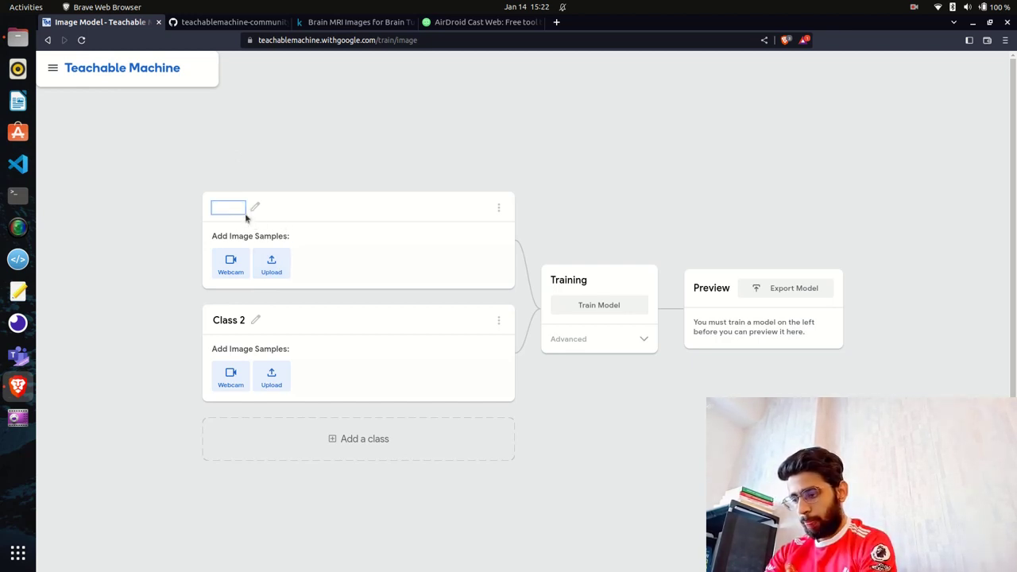
type("No")
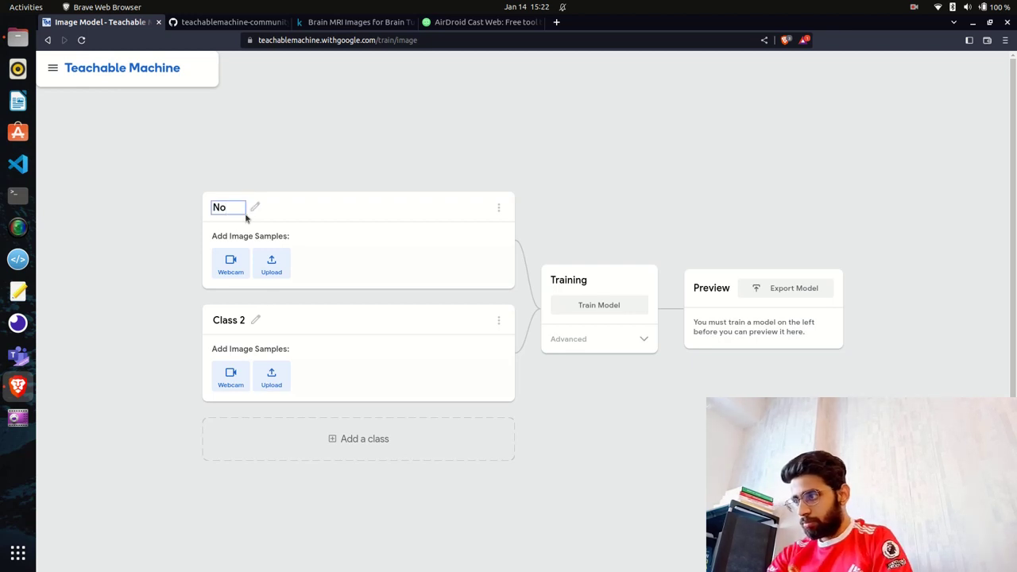
left_click(524, 155)
left_click(227, 322)
key("BackSpace")
type("Yes")
left_click(797, 150)
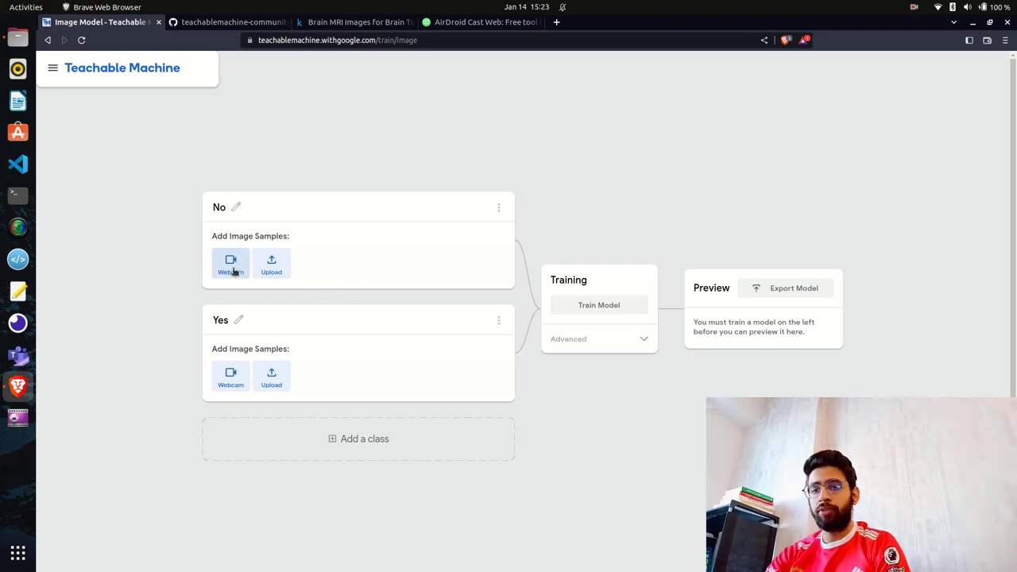
Upload all images from the Desktop folder Projects/brain_tumor_dataset/no as samples for the No class.
left_click(271, 265)
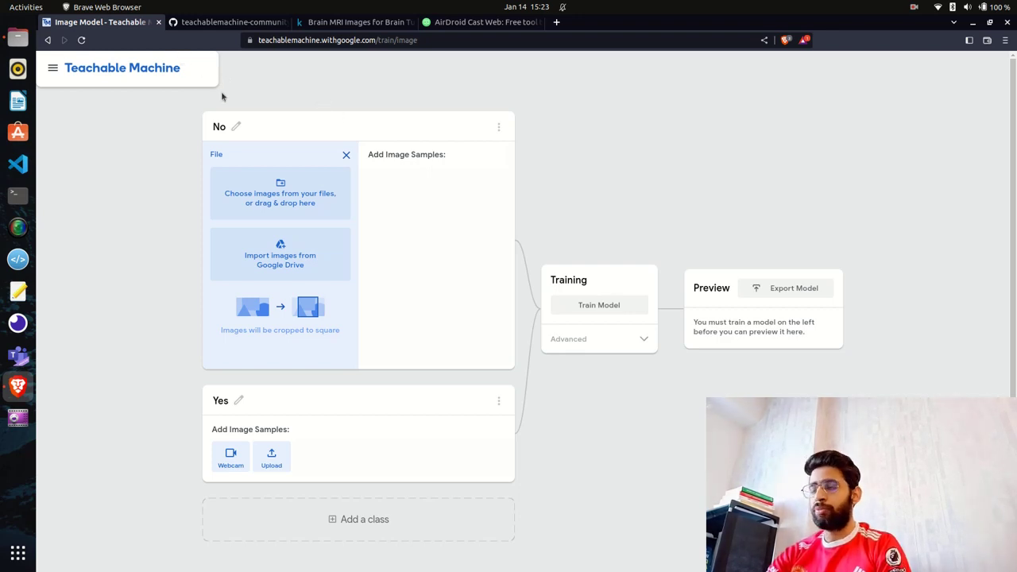
left_click(275, 206)
left_click(69, 71)
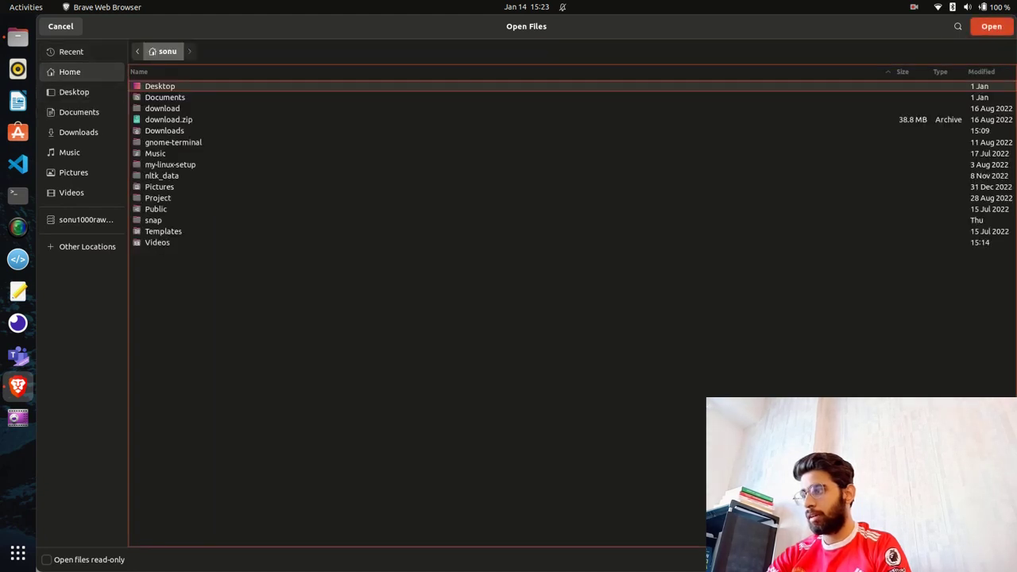
double_click(158, 197)
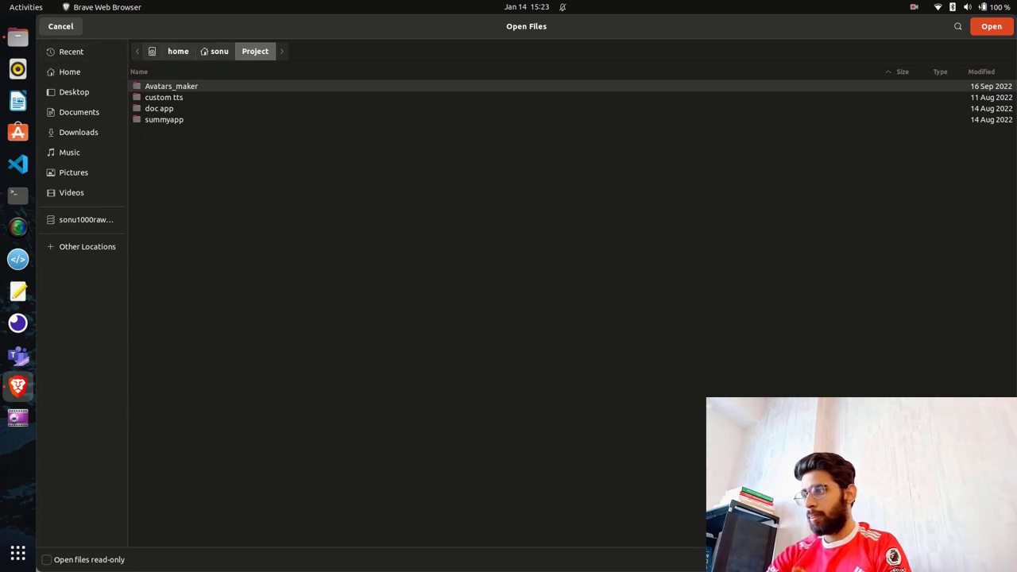
left_click(216, 50)
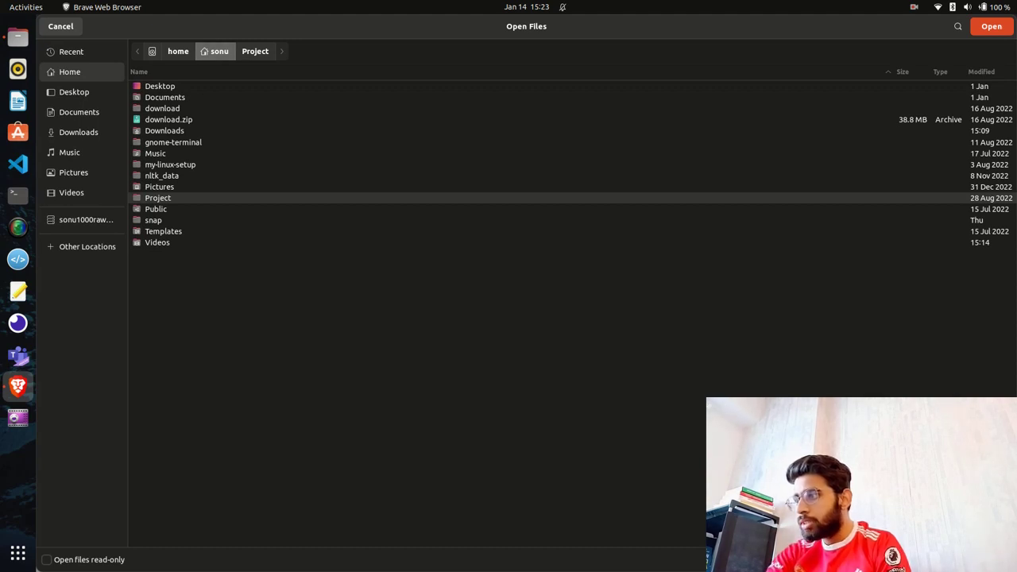
left_click(73, 92)
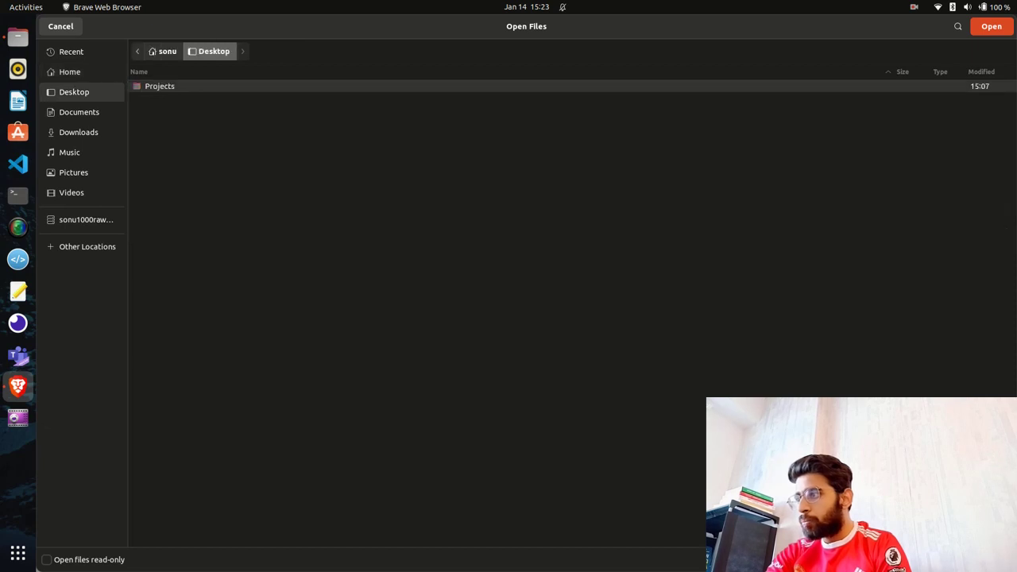
double_click(159, 86)
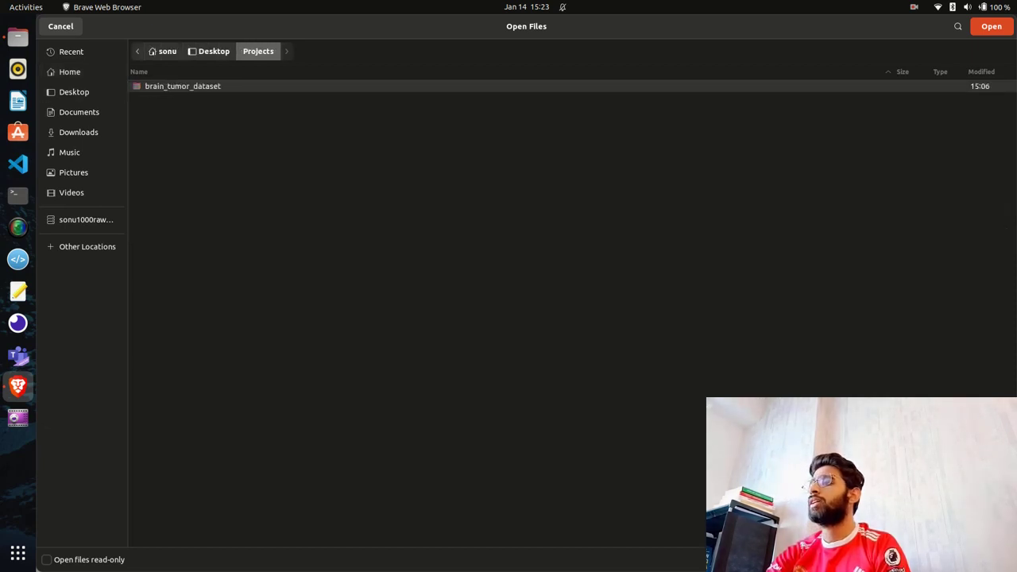
key("Return")
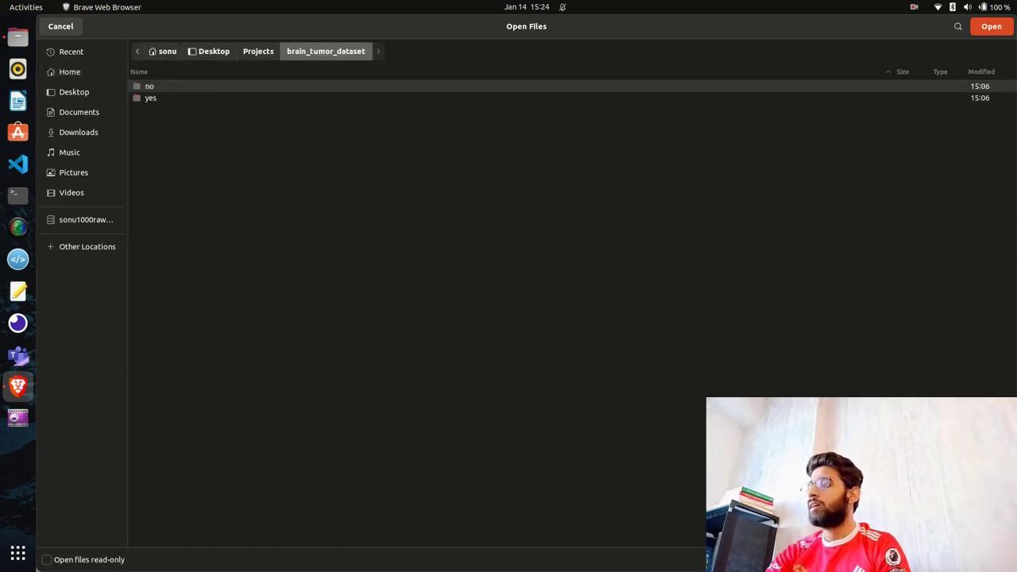
key("Return")
key("ctrl+a")
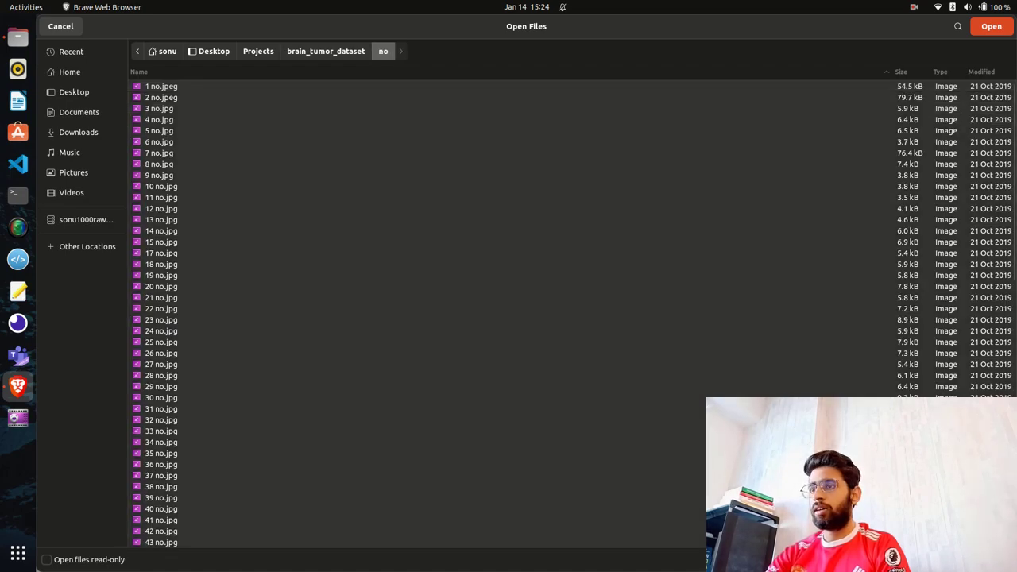
key("Return")
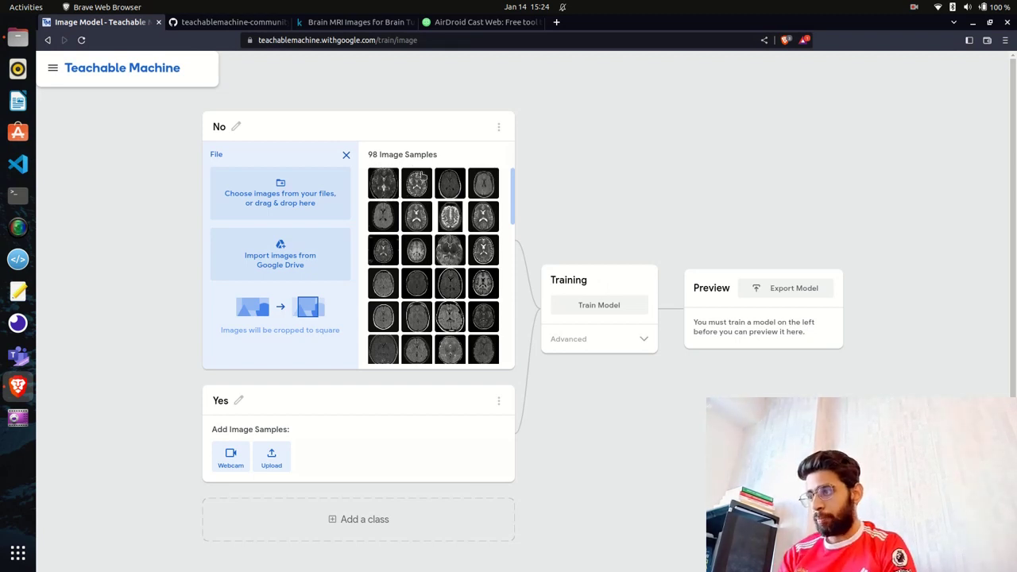
Upload all images from the Desktop folder Projects/brain_tumor_dataset/yes as samples for the Yes class, and dismiss the training tip.
scroll(440, 276, "down", 5)
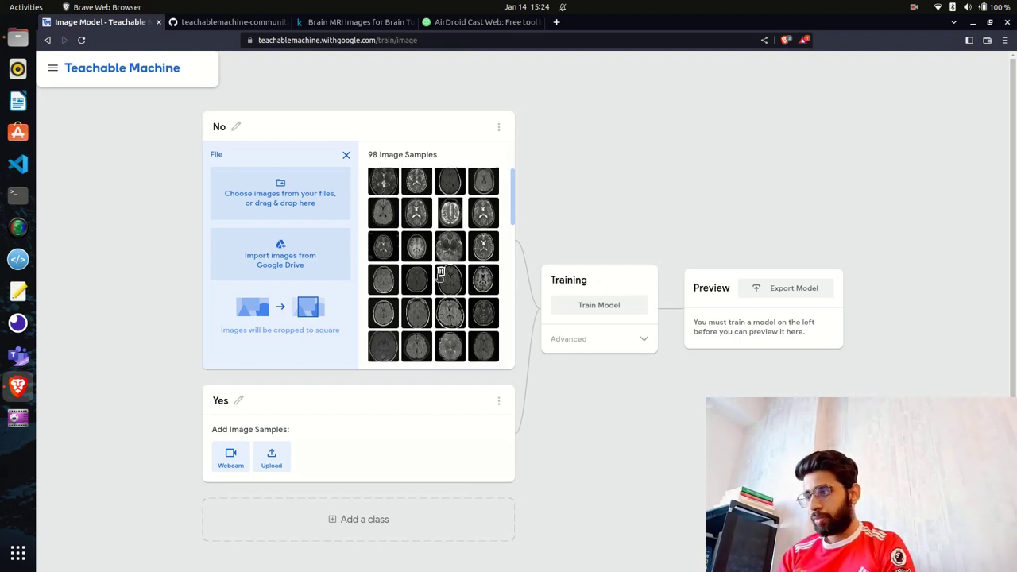
scroll(476, 278, "up", 5)
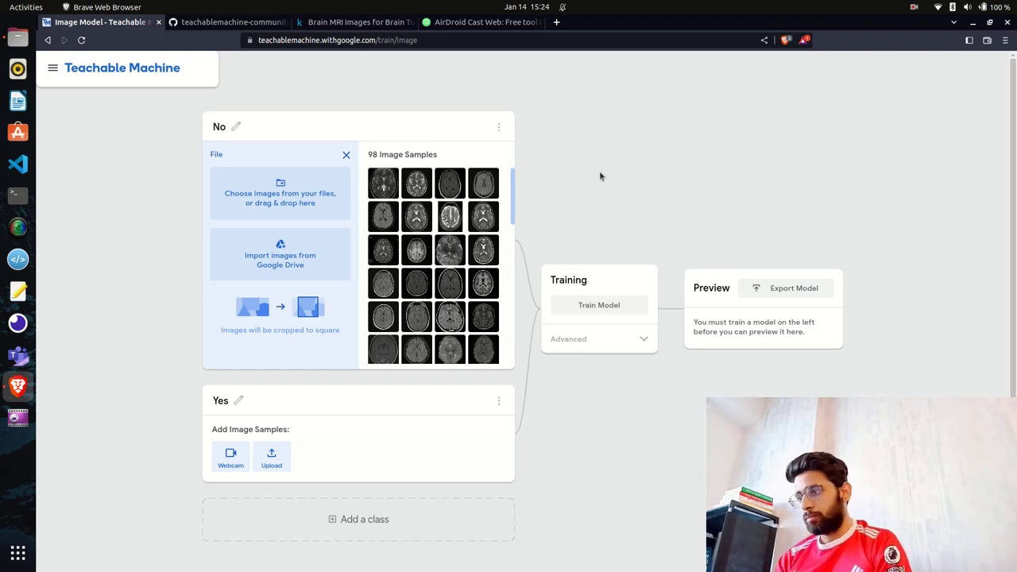
left_click(267, 456)
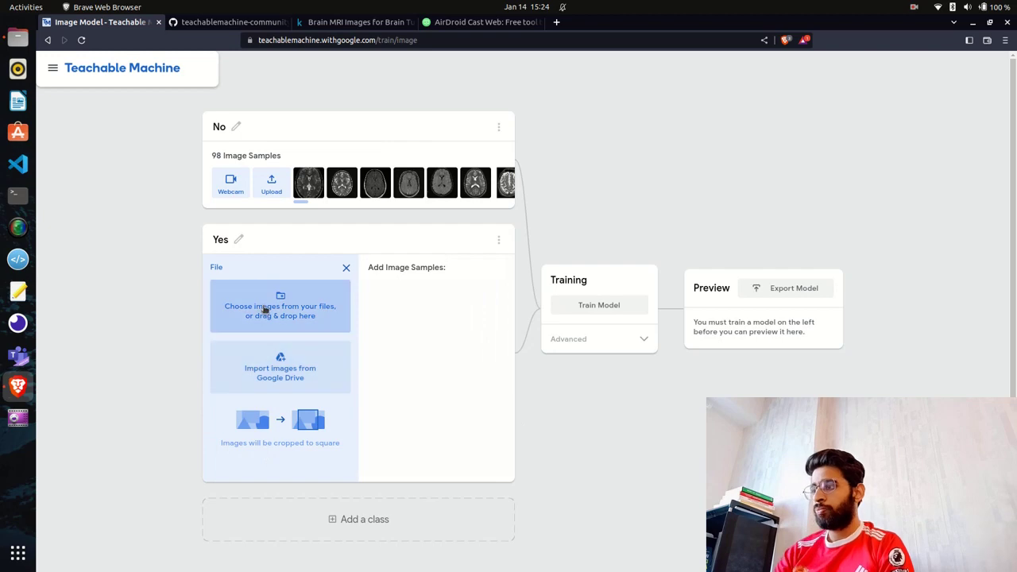
left_click(266, 310)
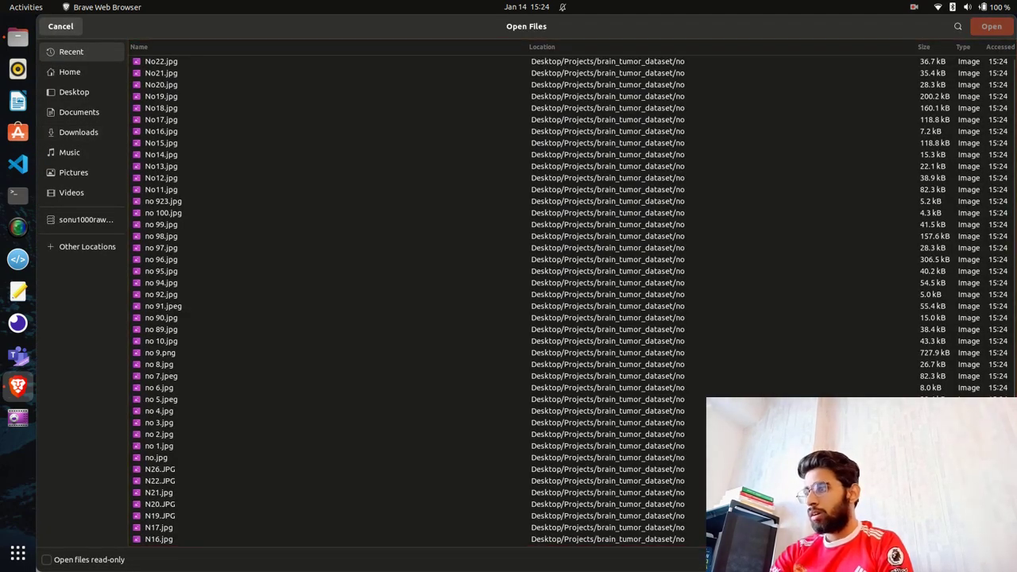
left_click(60, 26)
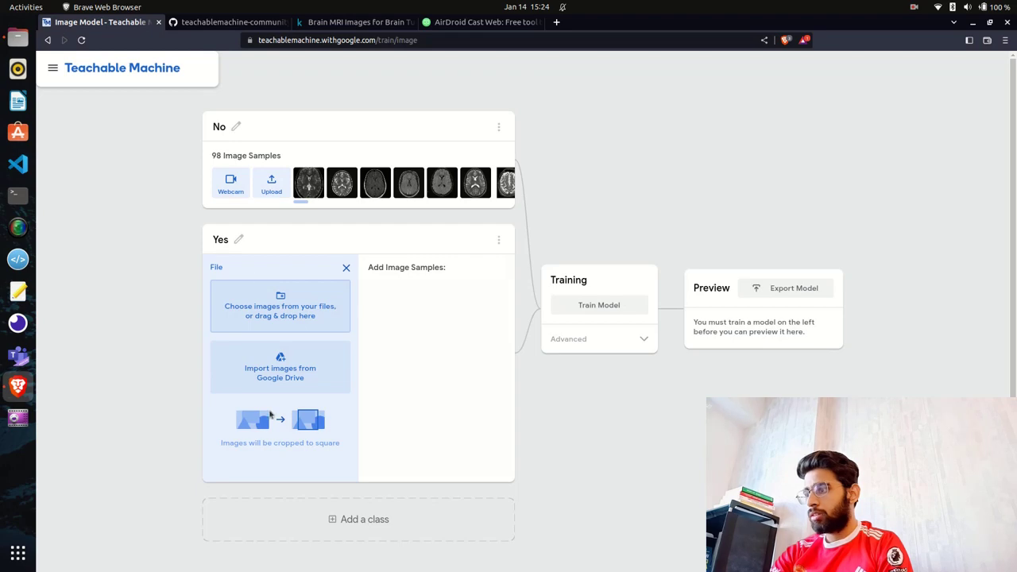
left_click(267, 306)
left_click(74, 92)
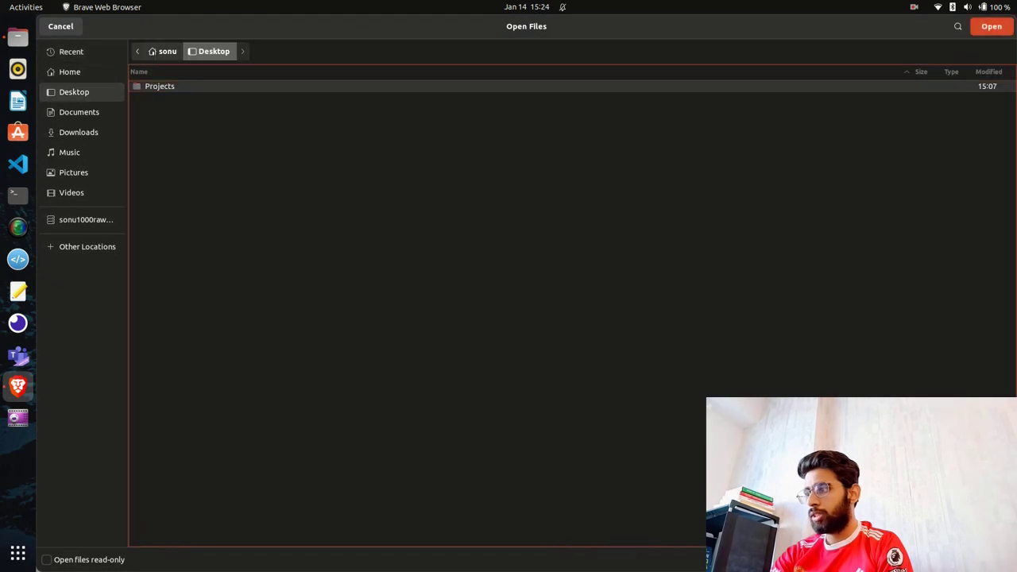
key("Return")
key("Return")
key("Down")
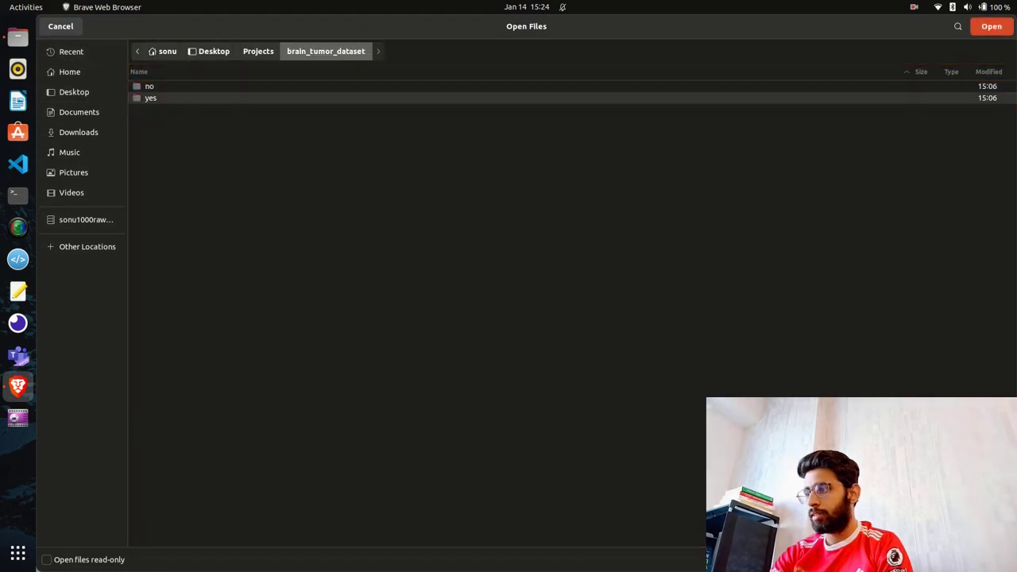
key("Return")
key("ctrl+a")
key("Return")
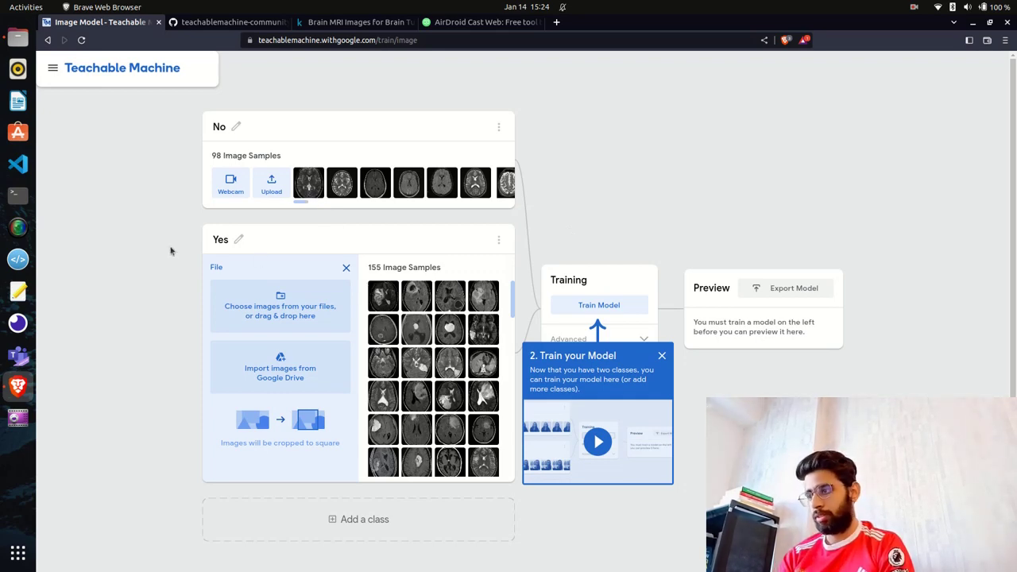
left_click(662, 355)
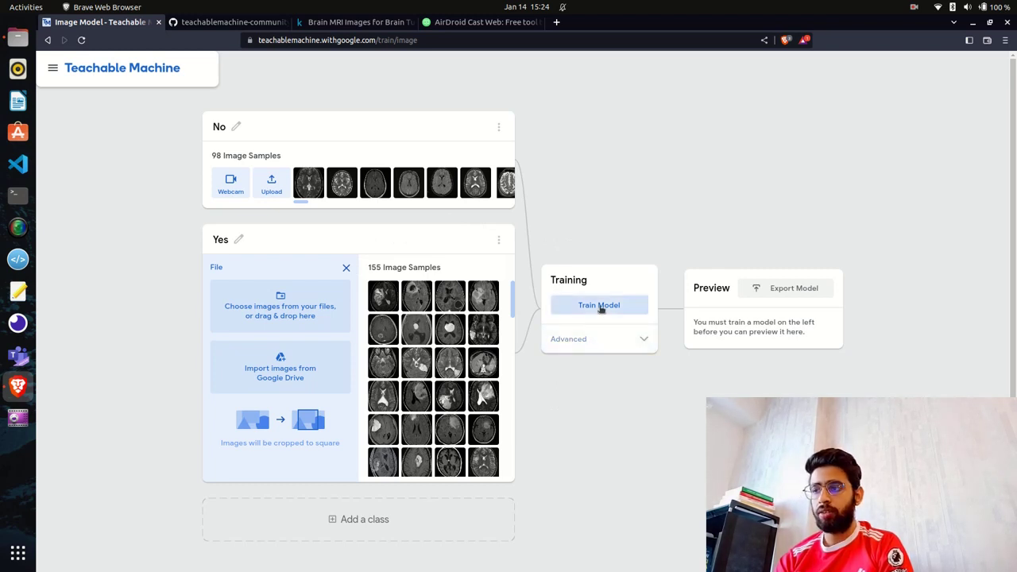
Review the advanced training settings, train the model on both classes, and dismiss the tab-switching warning and the export tip.
left_click(644, 341)
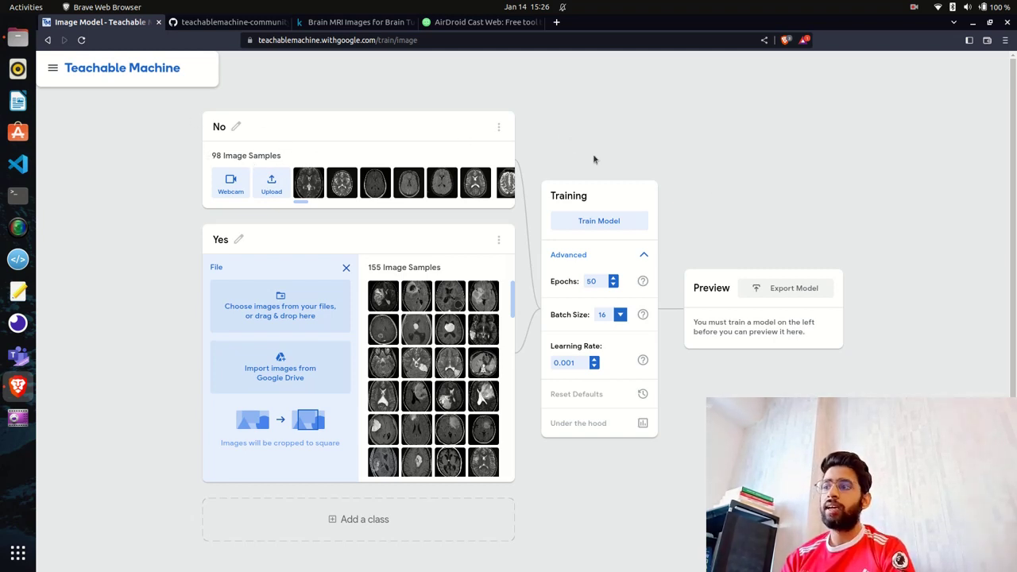
left_click(598, 217)
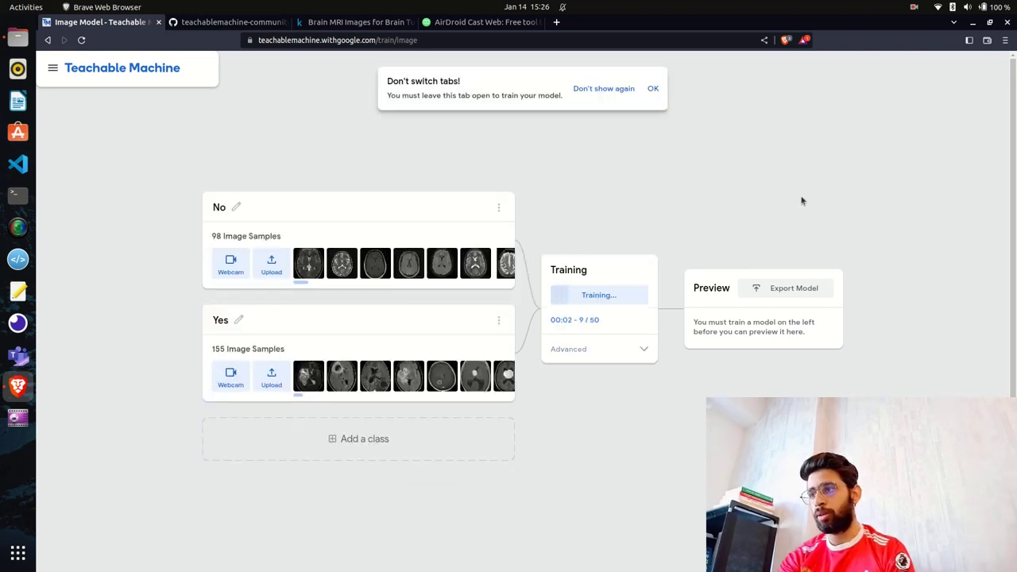
left_click(652, 88)
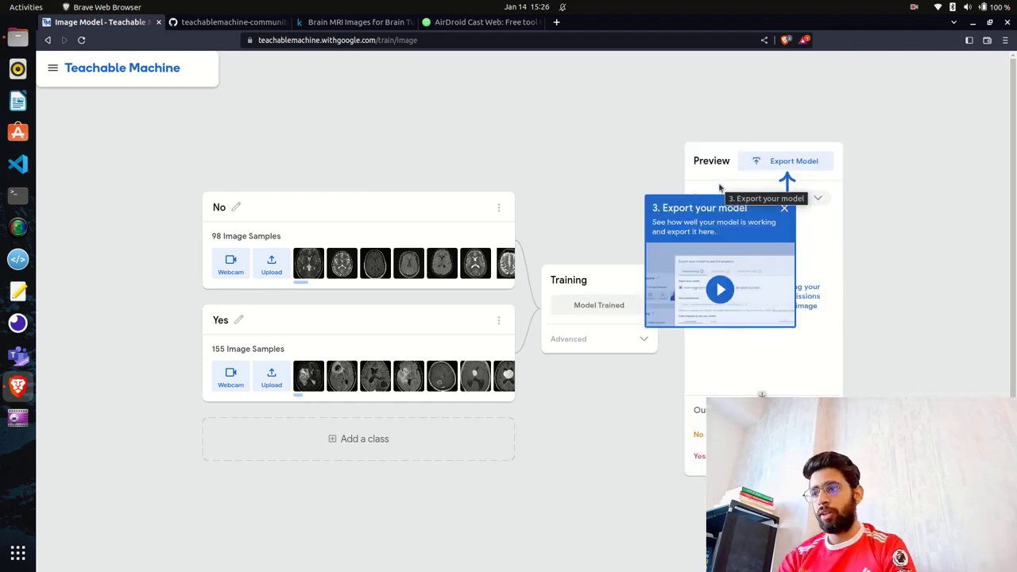
left_click(783, 209)
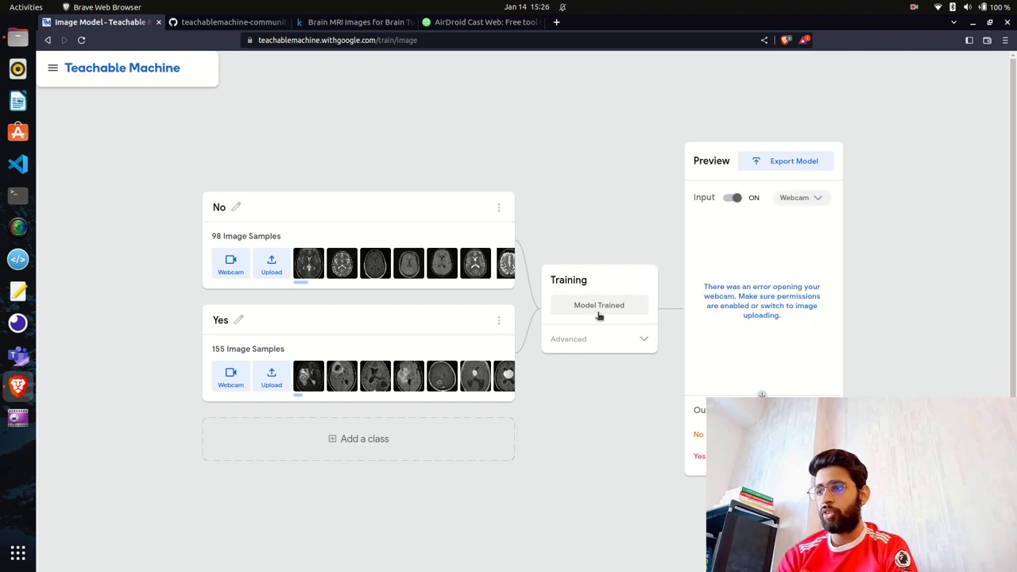
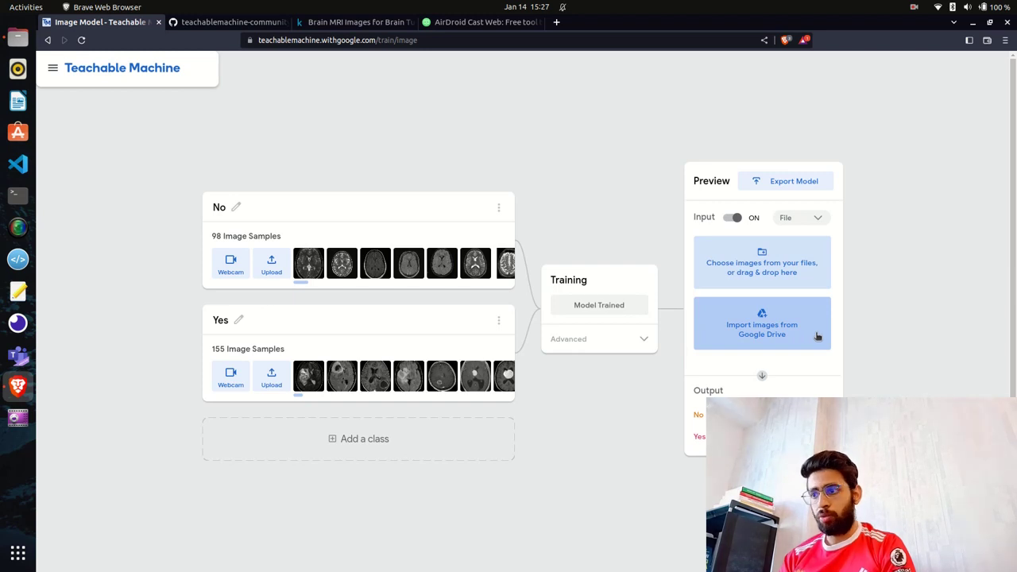
Open the model export options and look through the Tensorflow.js JavaScript code snippet.
left_click(791, 182)
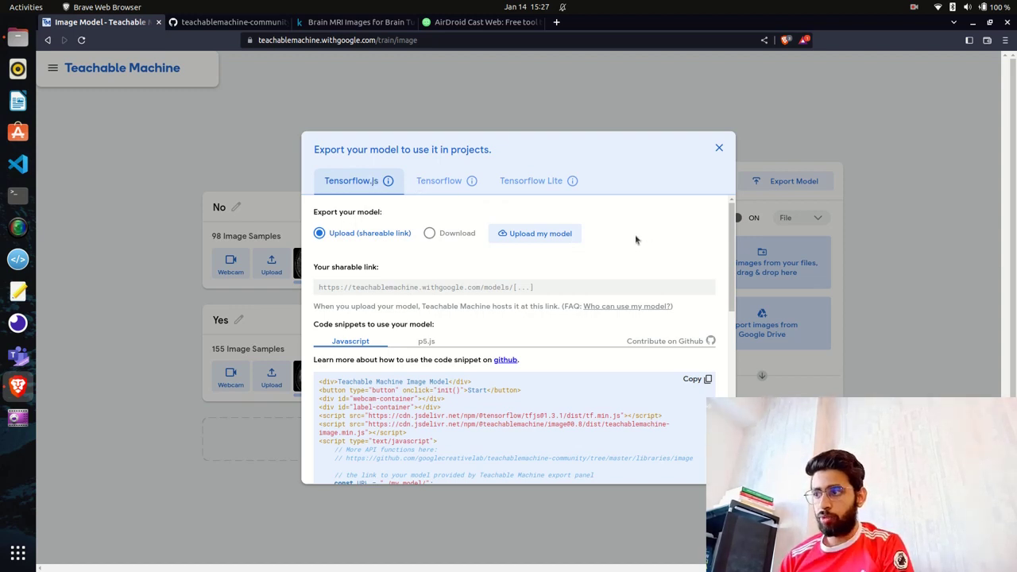
scroll(619, 282, "down", 1)
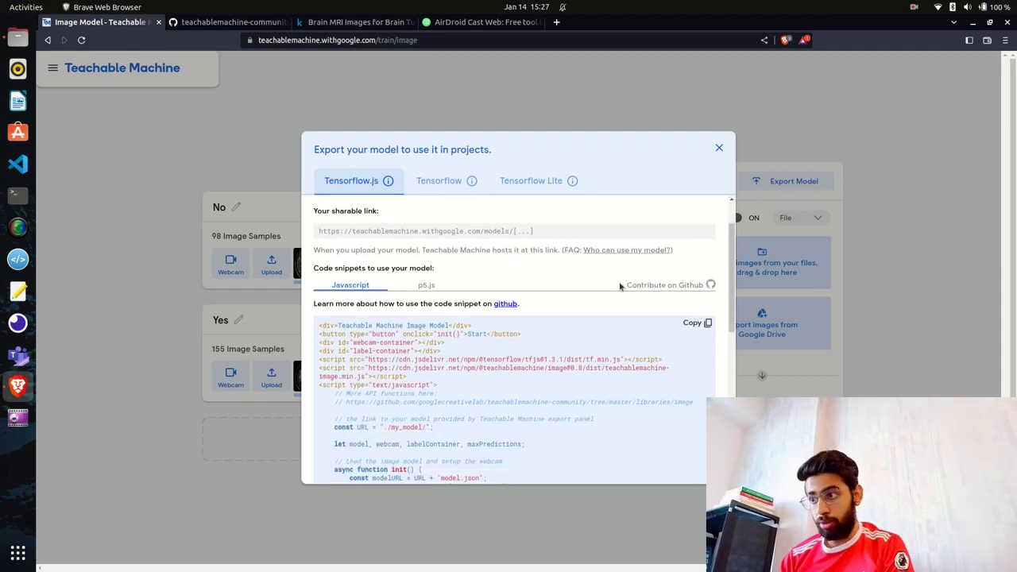
scroll(620, 287, "up", 1)
scroll(620, 287, "down", 2)
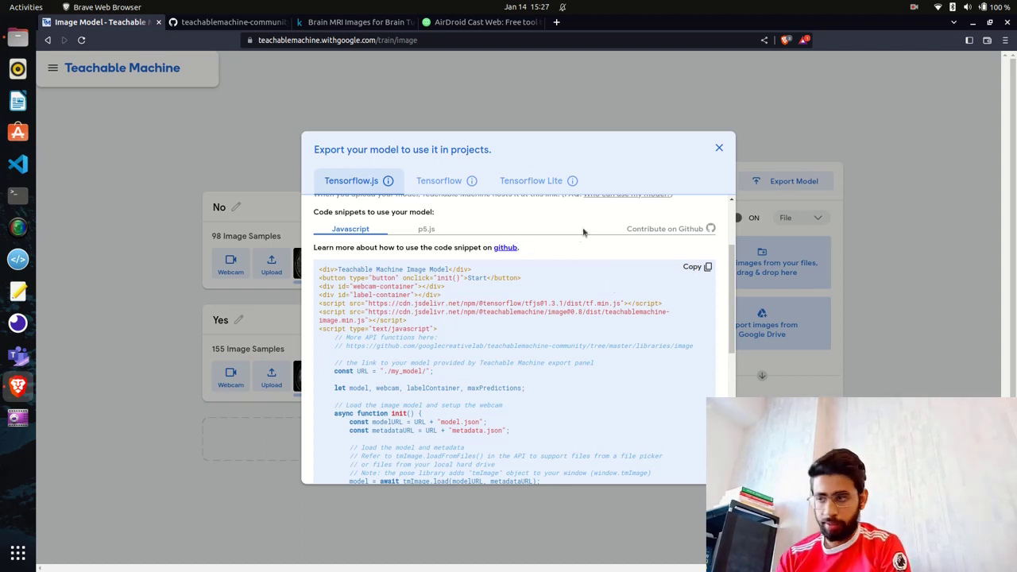
scroll(556, 215, "up", 2)
Export the model as a Tensorflow Keras model and save converted_keras.zip in the Desktop folder Projects.
left_click(439, 181)
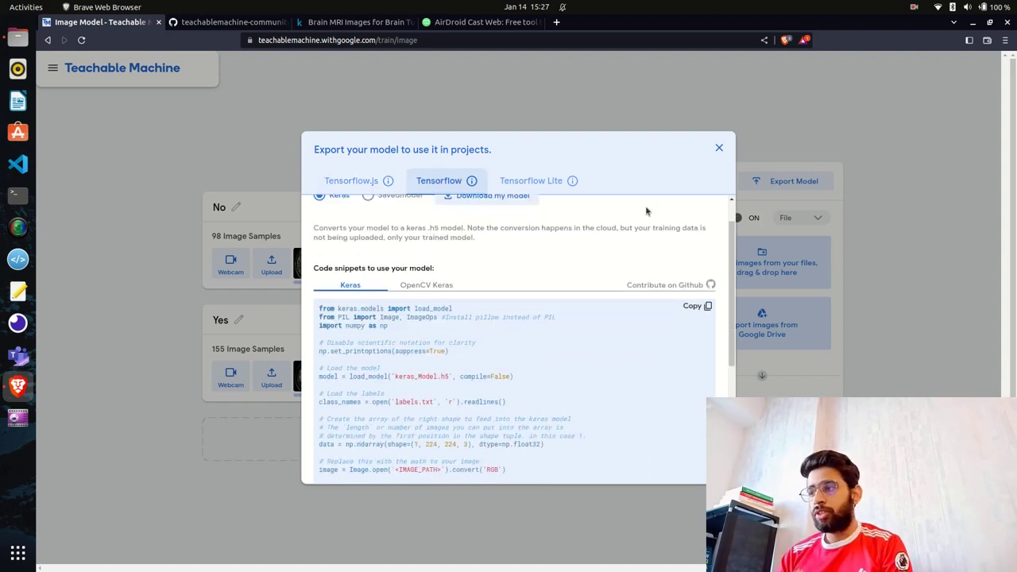
scroll(604, 281, "up", 1)
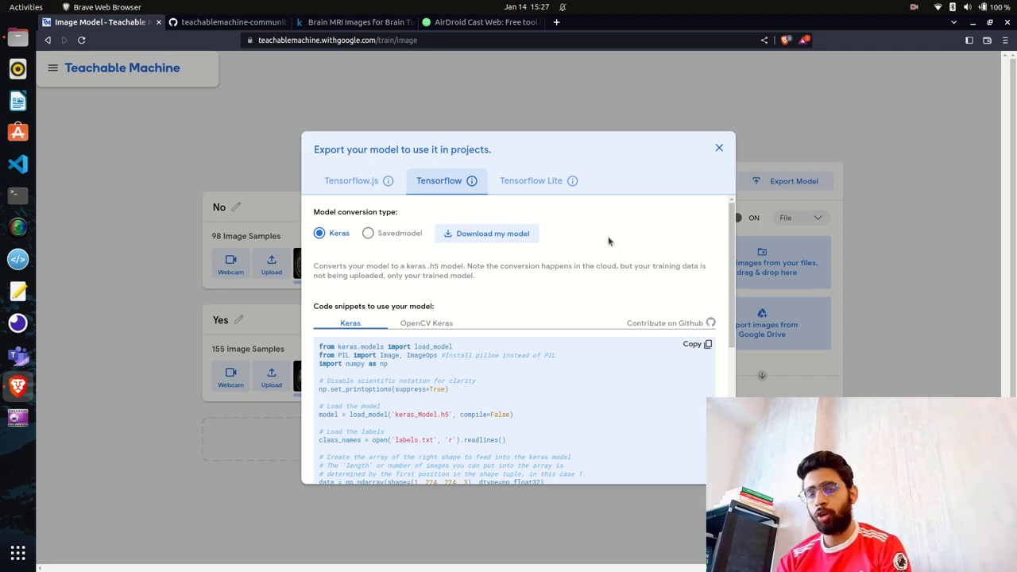
scroll(608, 241, "down", 1)
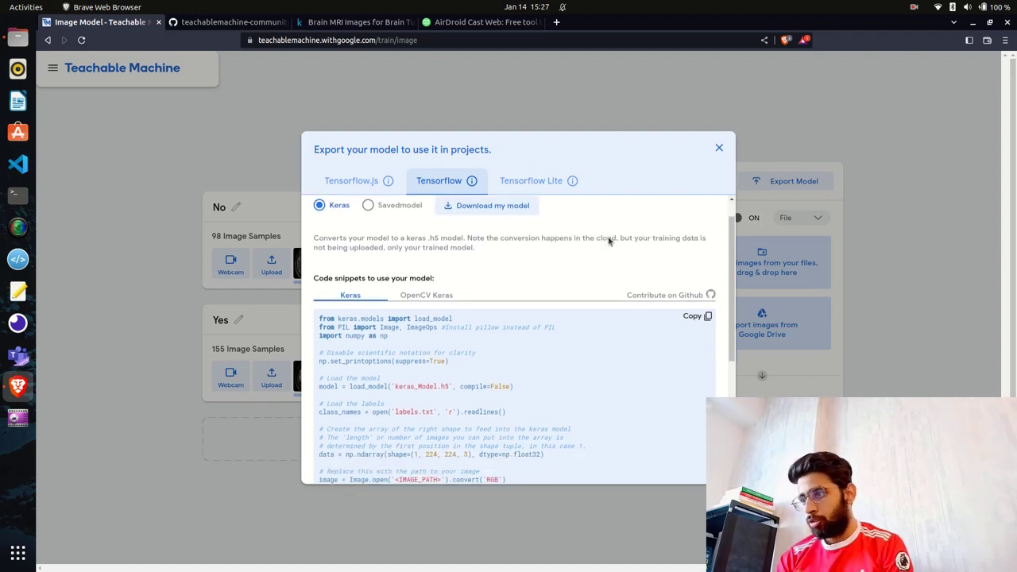
scroll(512, 225, "up", 1)
left_click(482, 235)
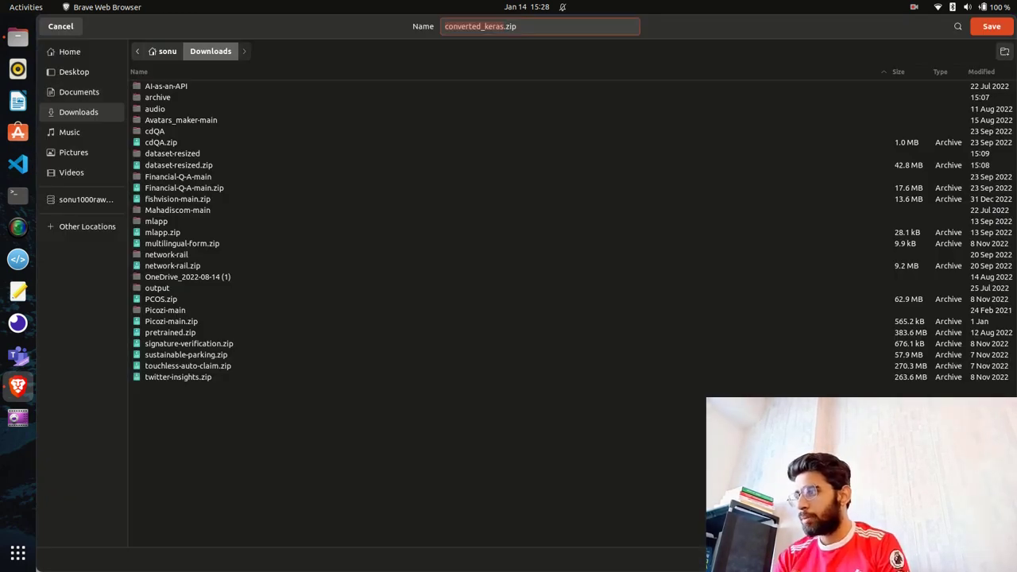
left_click(73, 72)
double_click(159, 86)
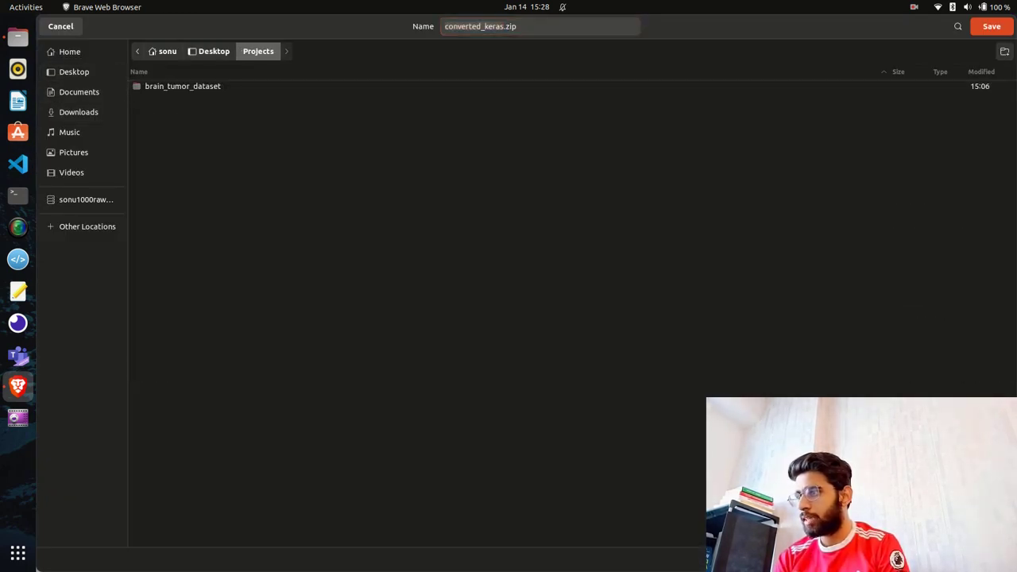
left_click(991, 26)
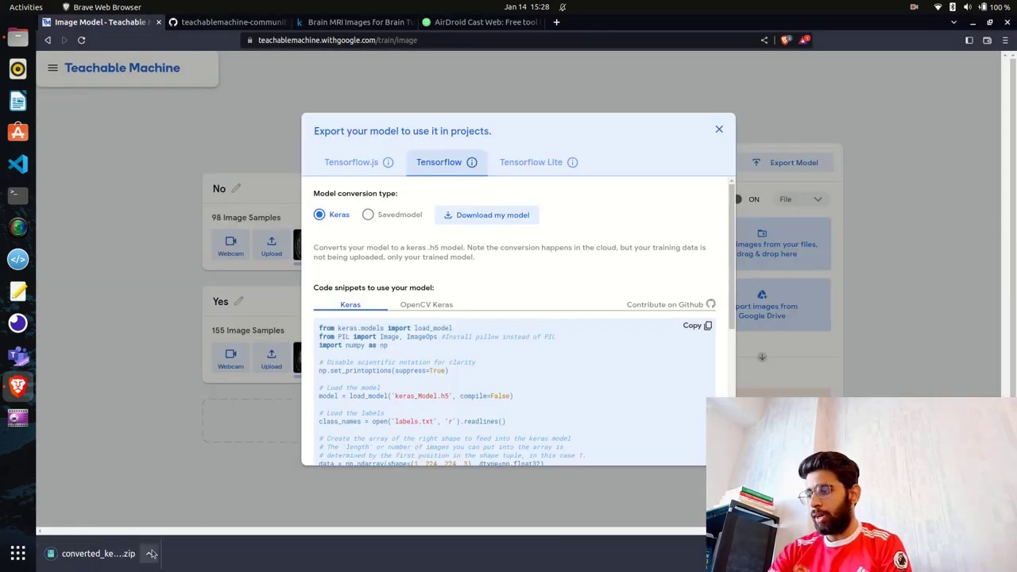
Show the downloaded converted_keras.zip in its Projects folder and extract it there.
left_click(150, 553)
left_click(163, 515)
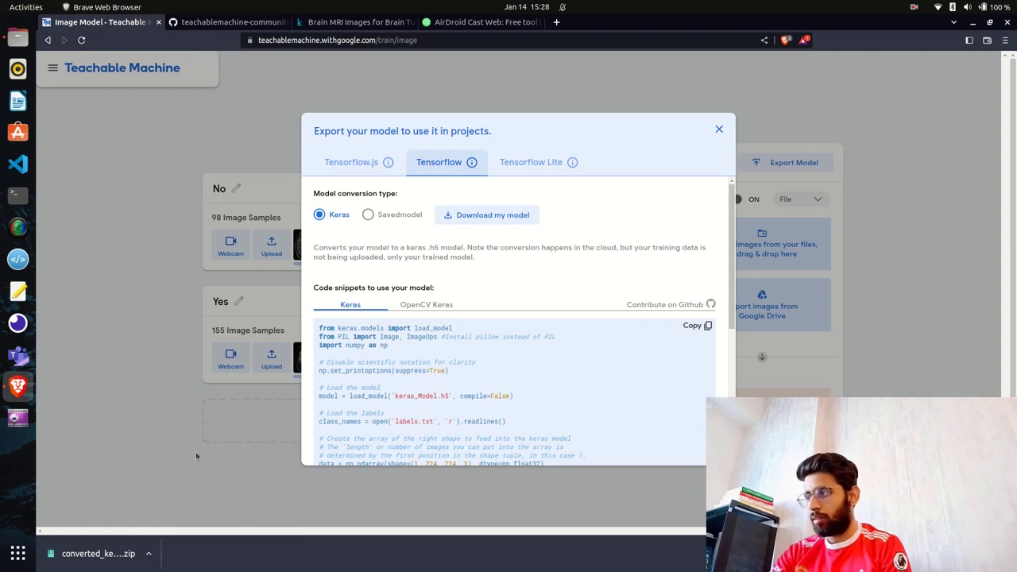
left_click(149, 553)
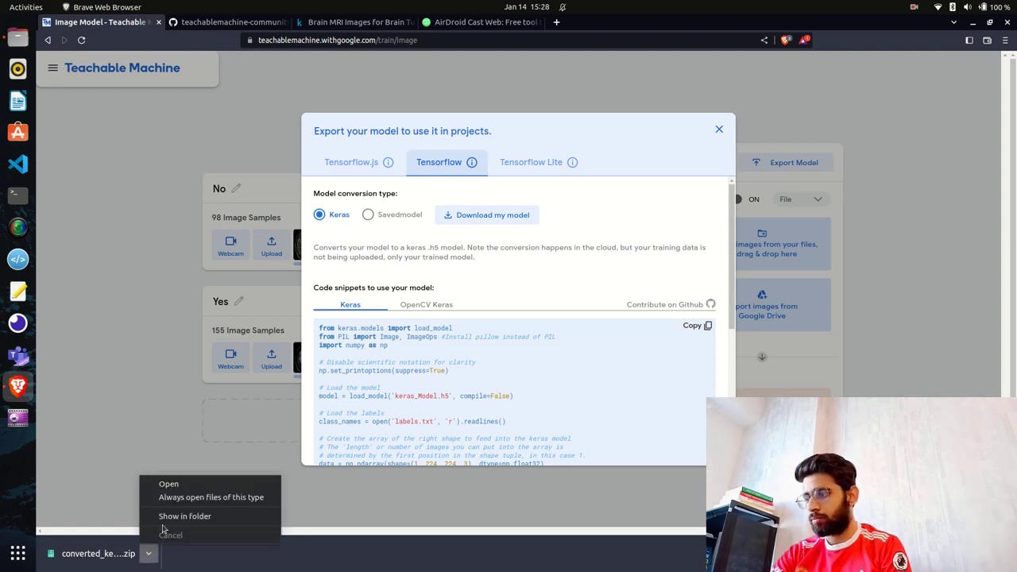
left_click(159, 516)
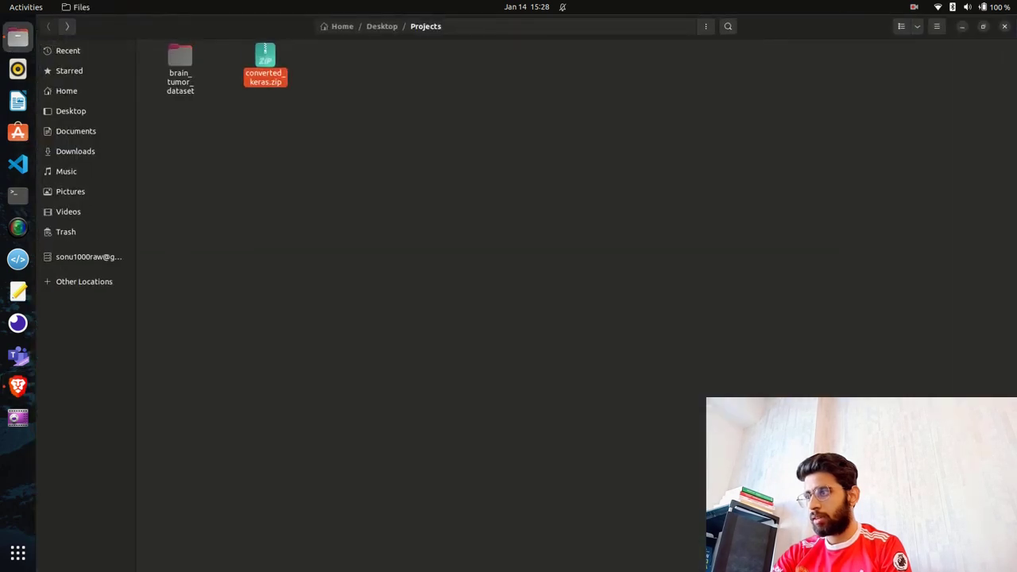
right_click(271, 69)
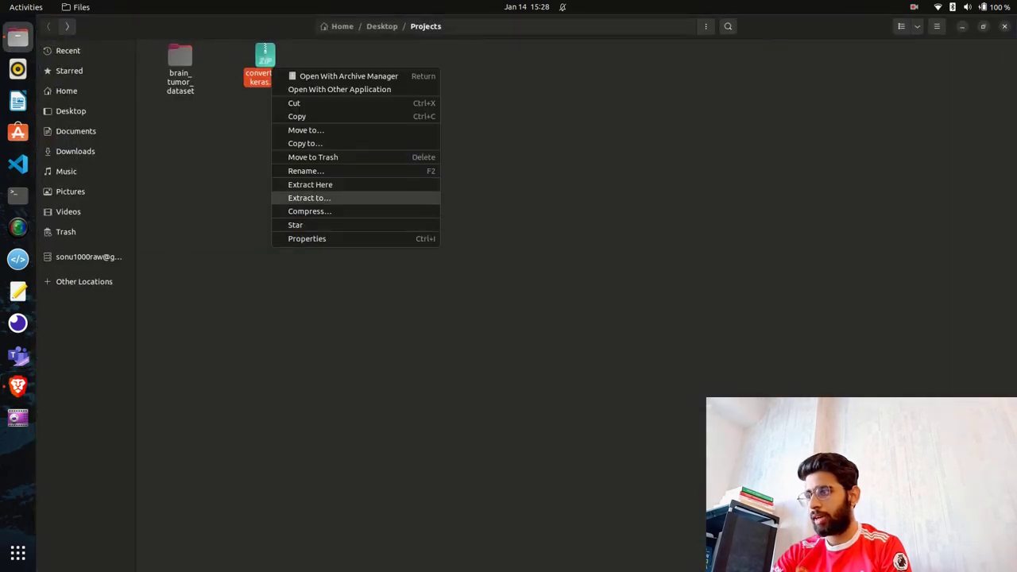
left_click(314, 184)
key("Escape")
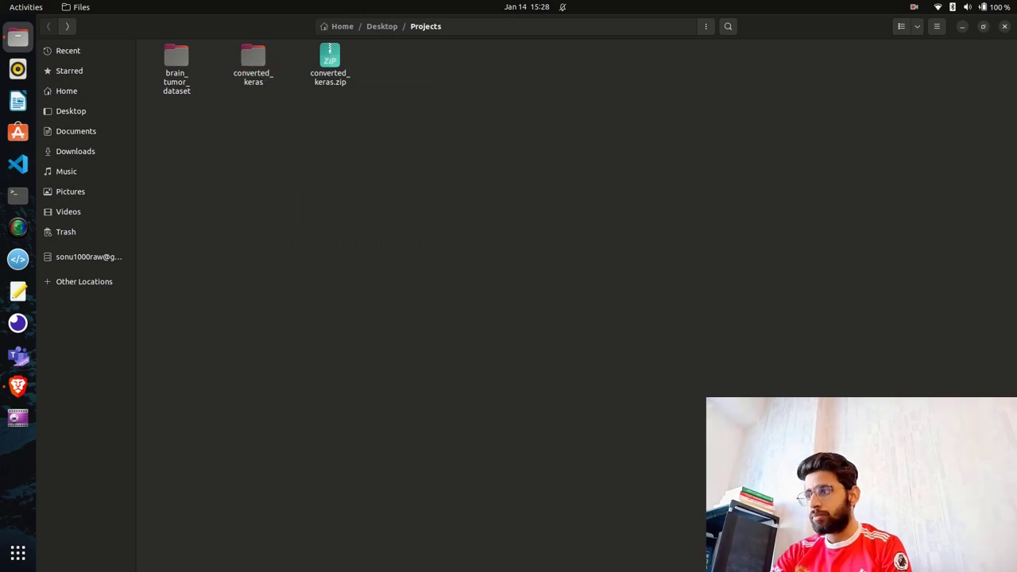
Open the extracted converted_keras folder, view the class labels in labels.txt, and close the text file.
double_click(252, 63)
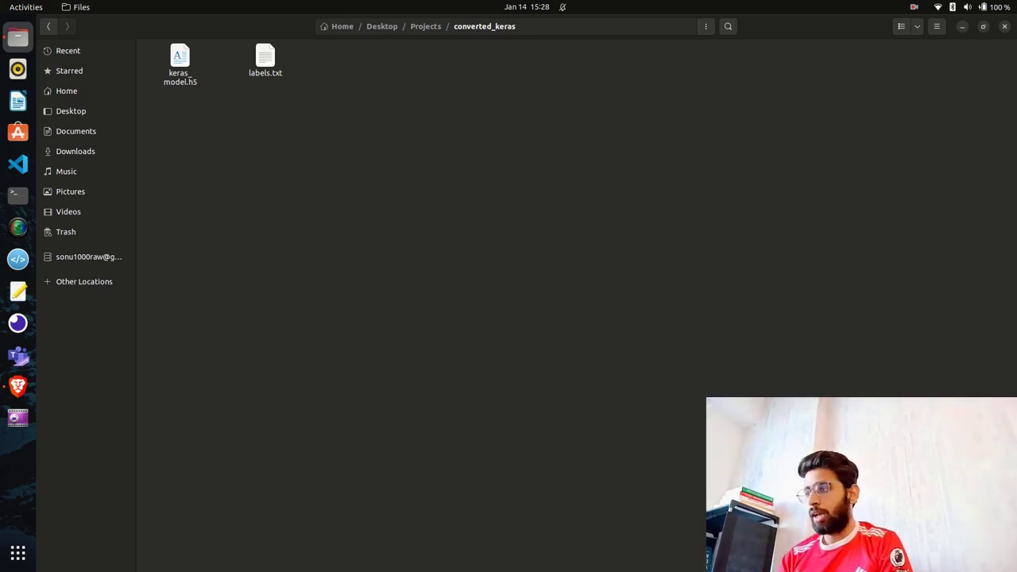
double_click(265, 59)
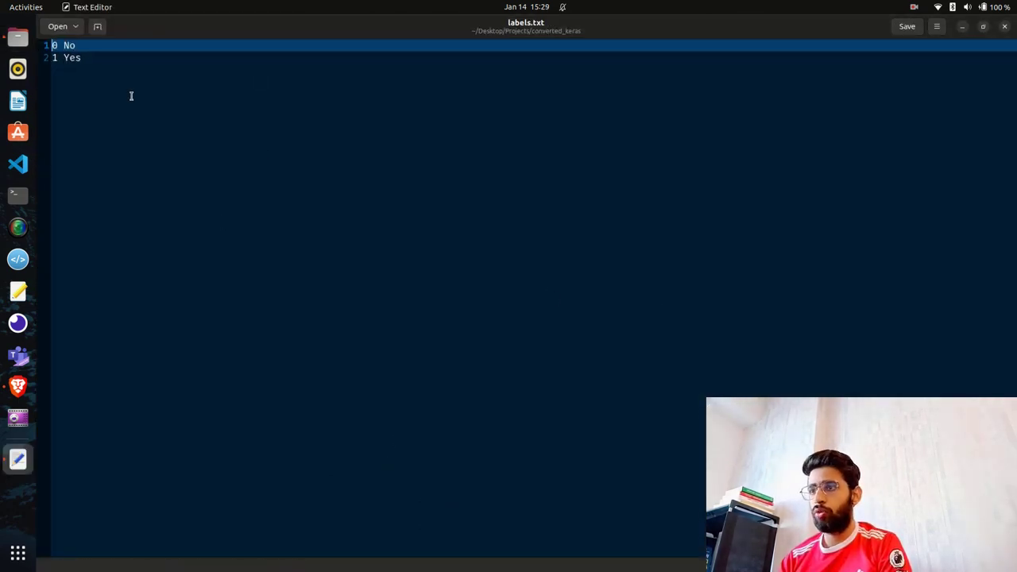
left_click(1004, 26)
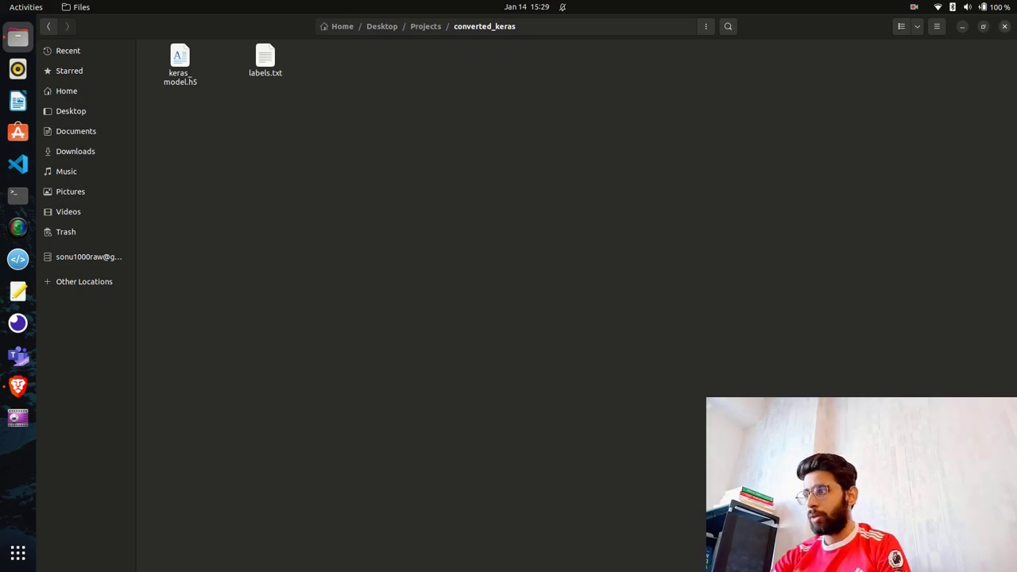
Return to the export dialog in the Brave browser and read through the Keras code snippet for using the model.
key("alt+Tab")
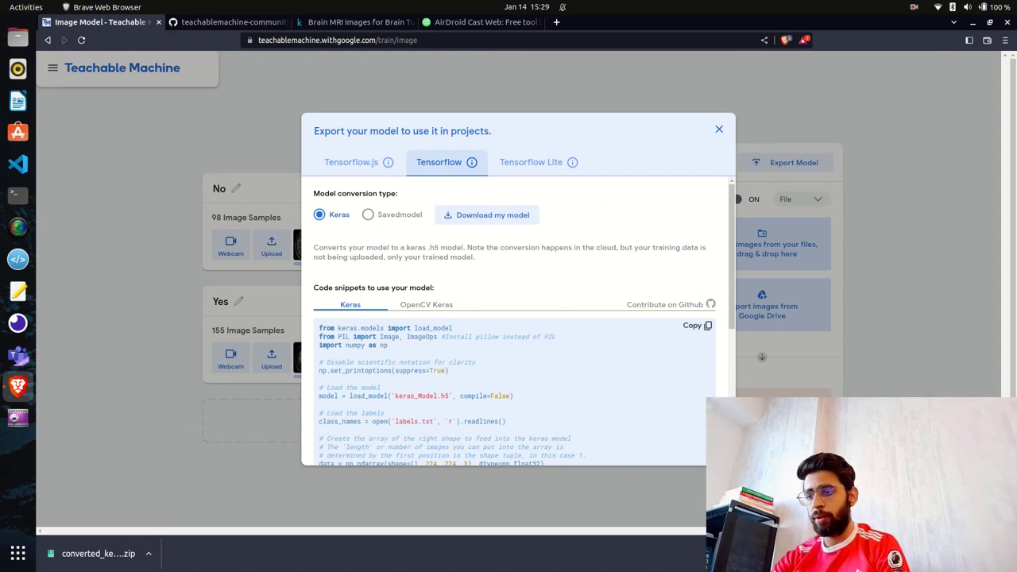
scroll(535, 333, "down", 3)
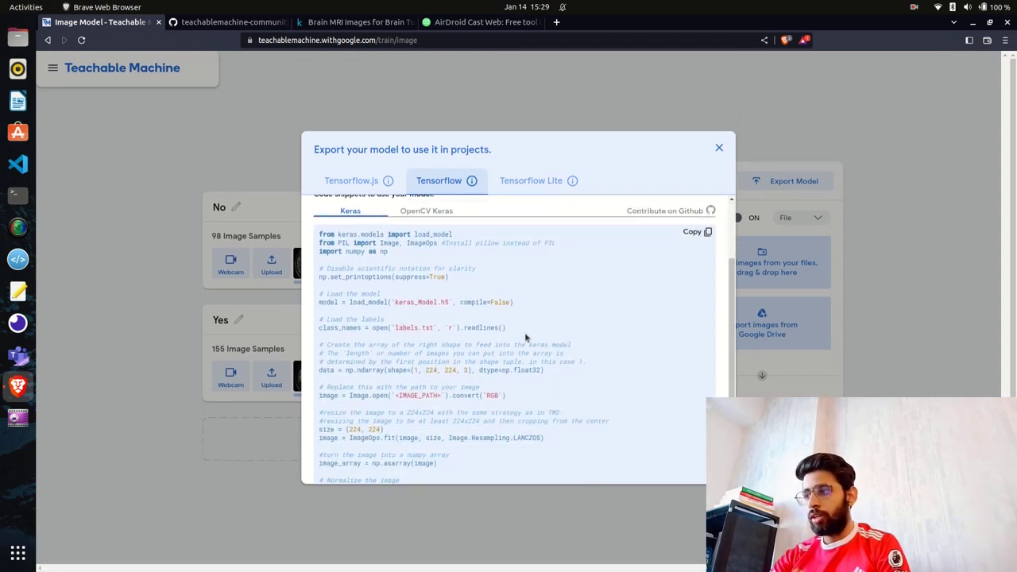
scroll(522, 336, "up", 1)
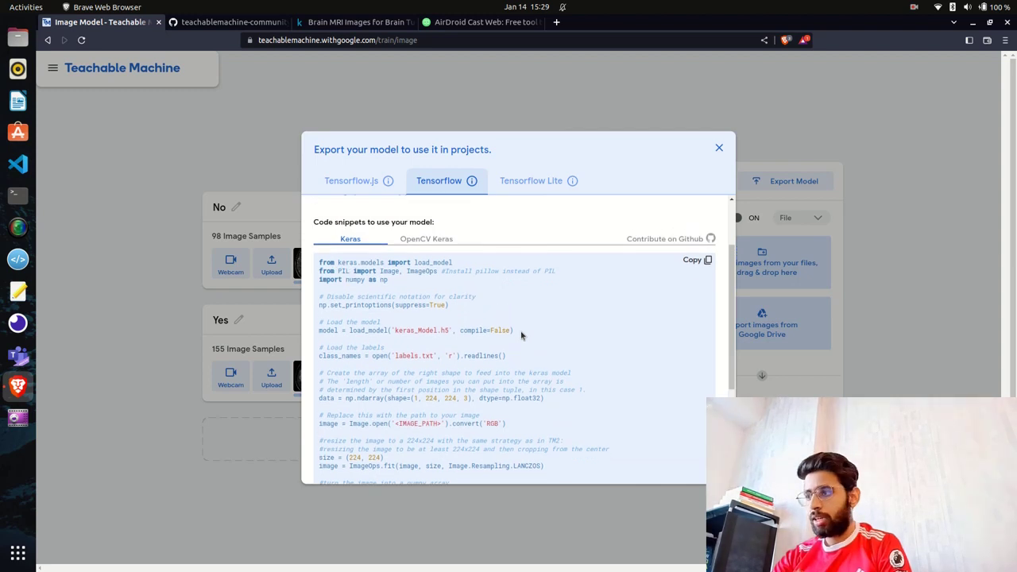
scroll(546, 328, "down", 2)
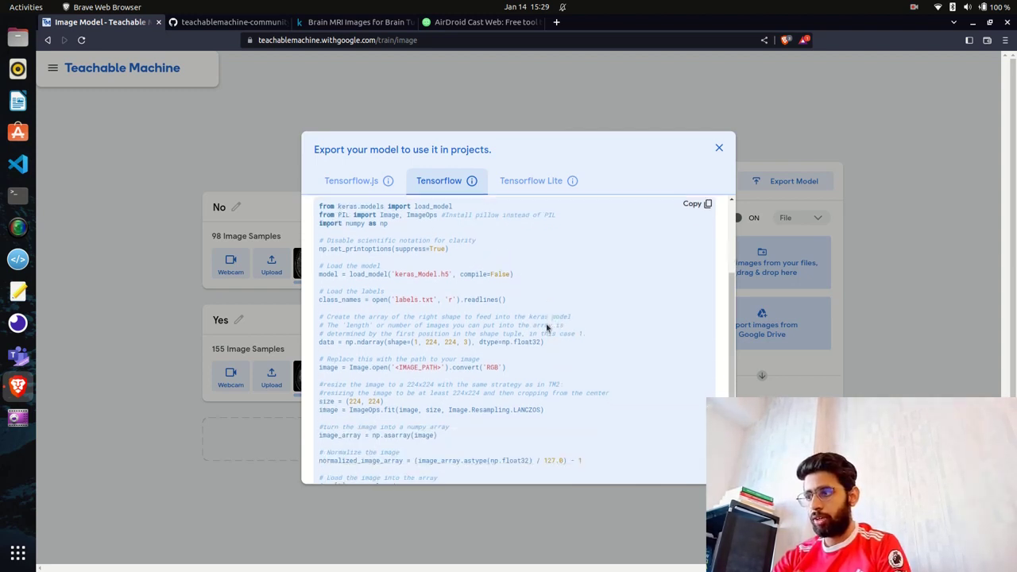
Examine the Keras snippet from the imports and model loading through image resizing and normalization to the inference and printed confidence score.
scroll(467, 274, "up", 1)
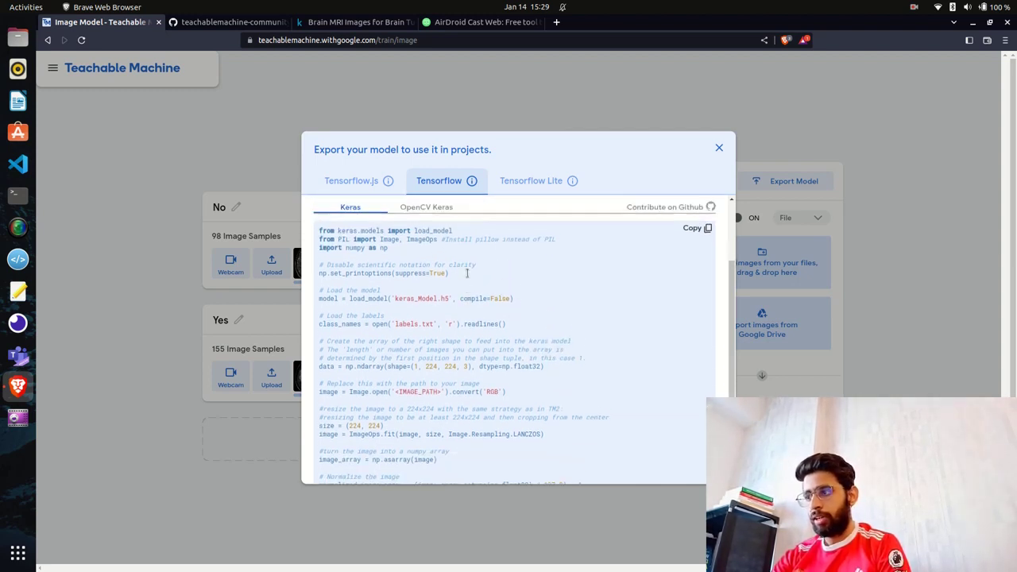
left_click_drag(389, 255, 368, 251)
left_click(391, 255)
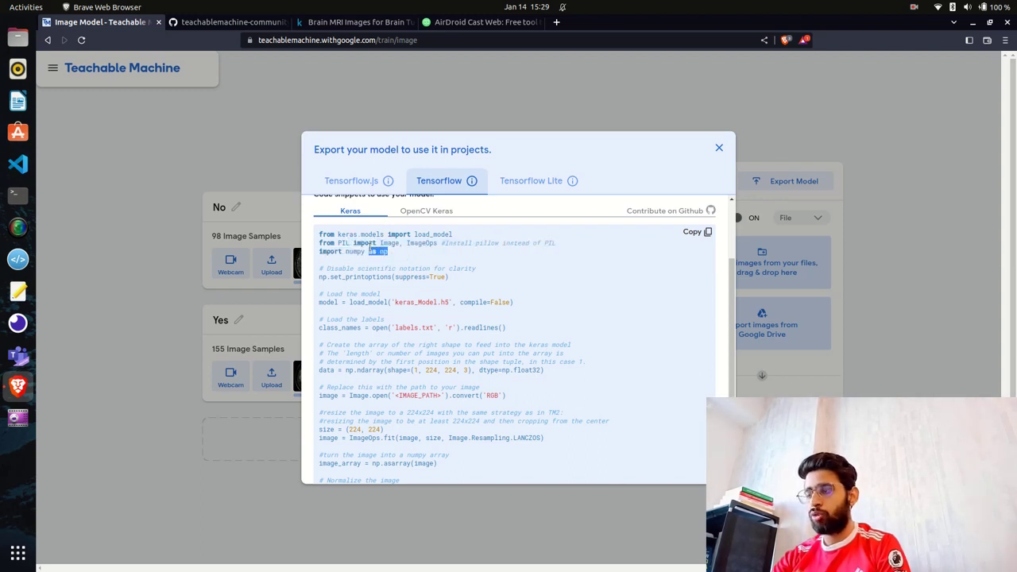
left_click(555, 258)
scroll(412, 281, "down", 1)
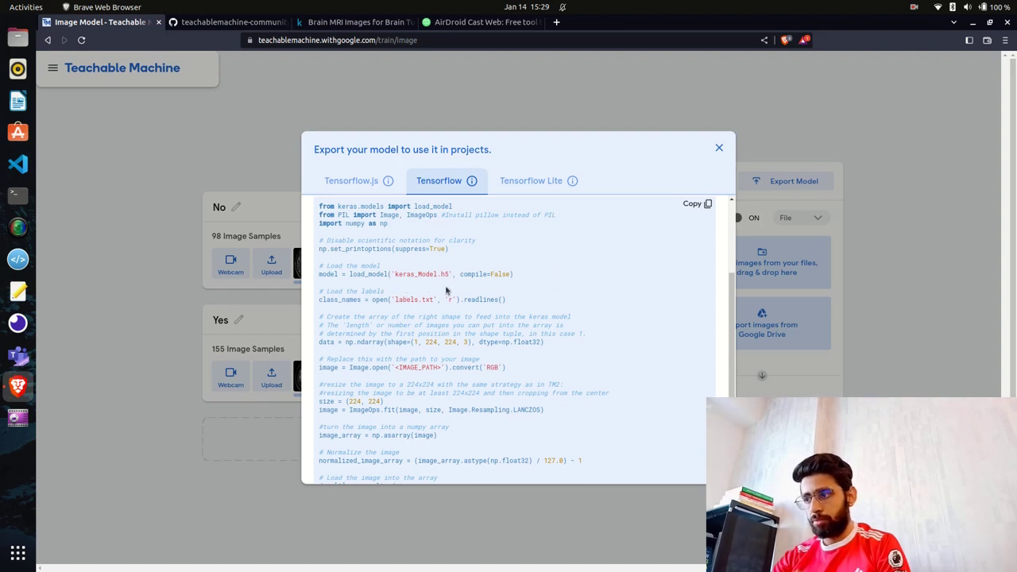
scroll(417, 291, "down", 1)
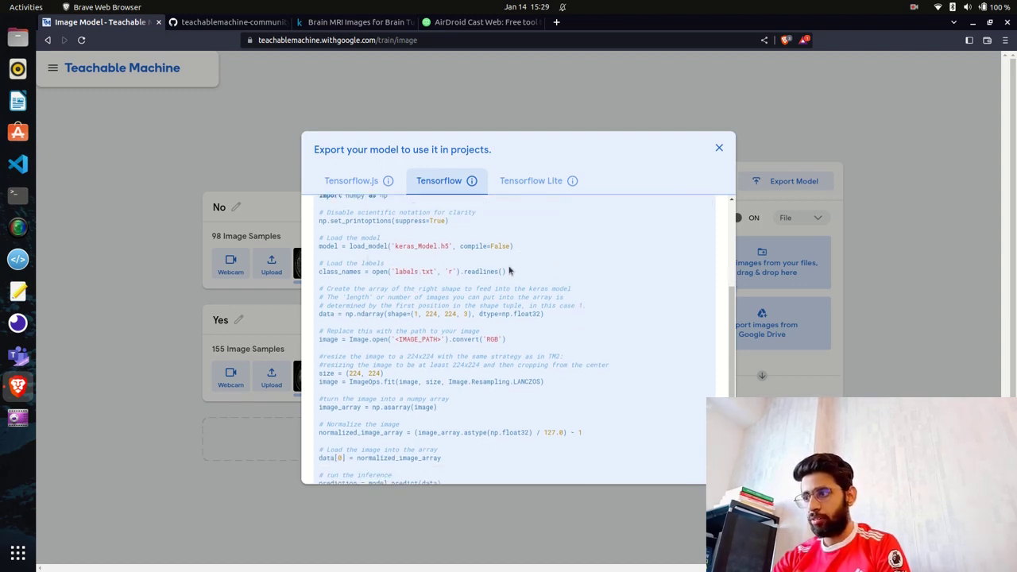
scroll(465, 284, "down", 1)
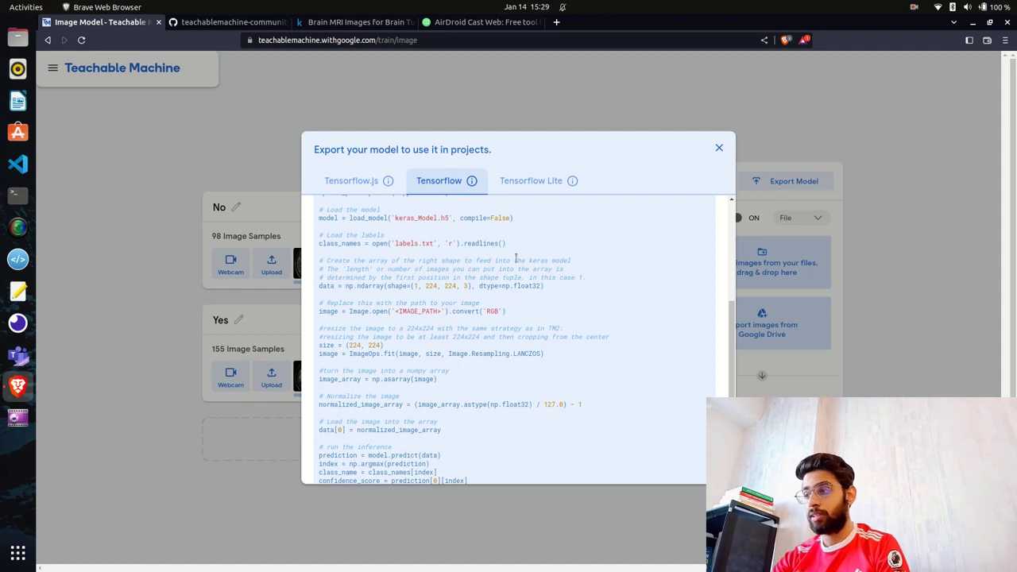
scroll(457, 296, "down", 1)
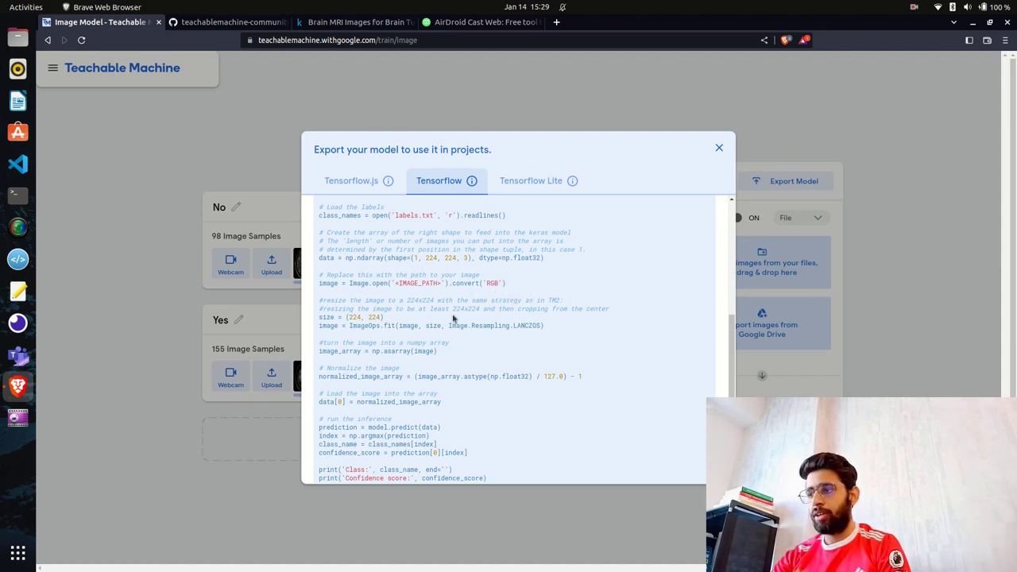
scroll(426, 296, "down", 1)
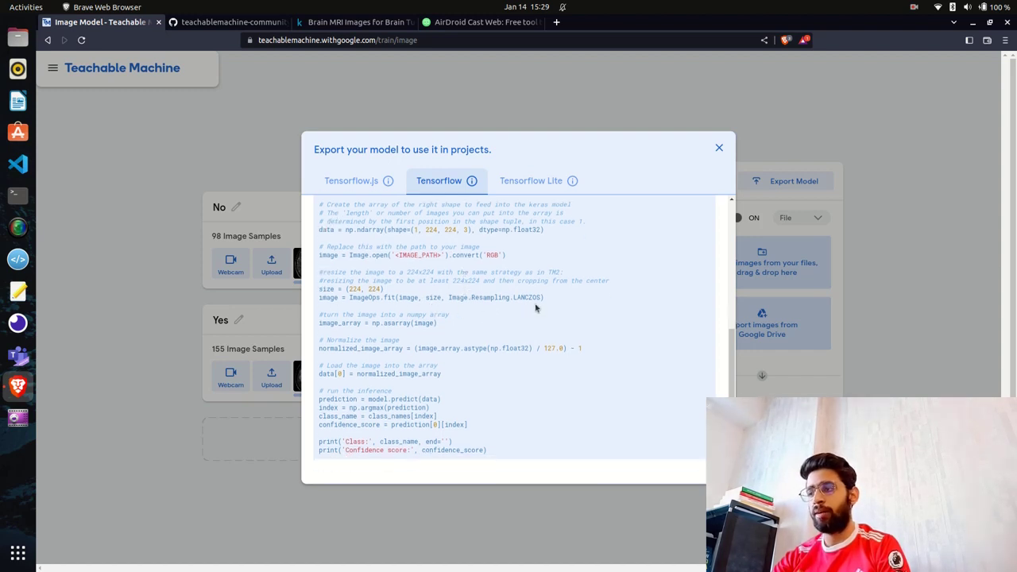
scroll(529, 308, "down", 1)
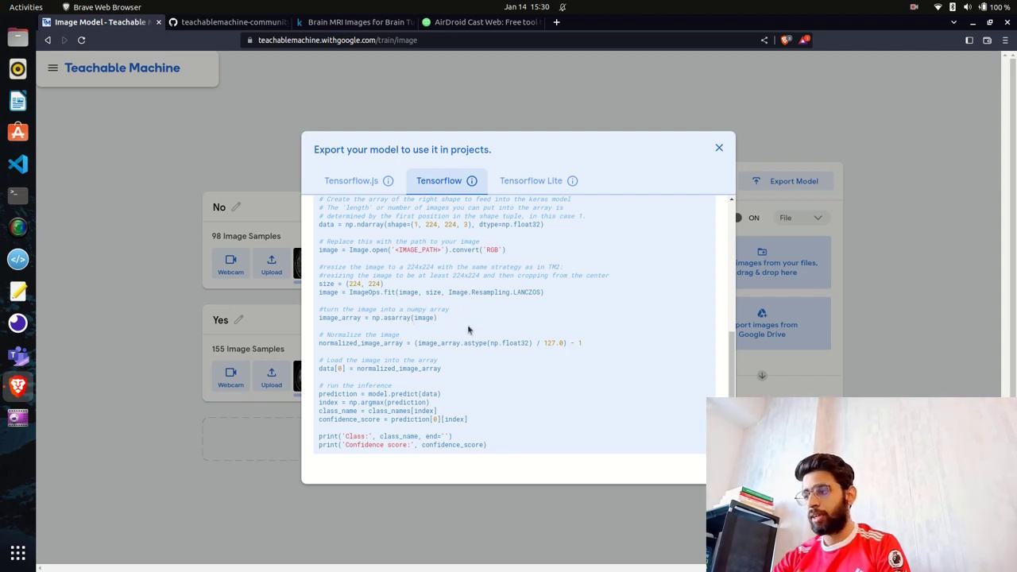
scroll(476, 332, "down", 1)
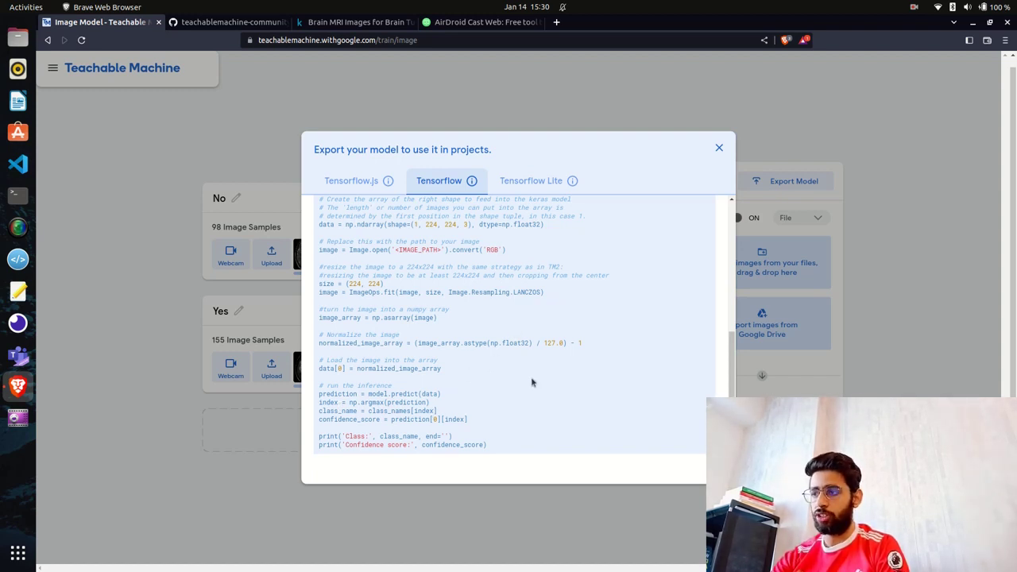
scroll(530, 385, "up", 1)
scroll(530, 387, "up", 4)
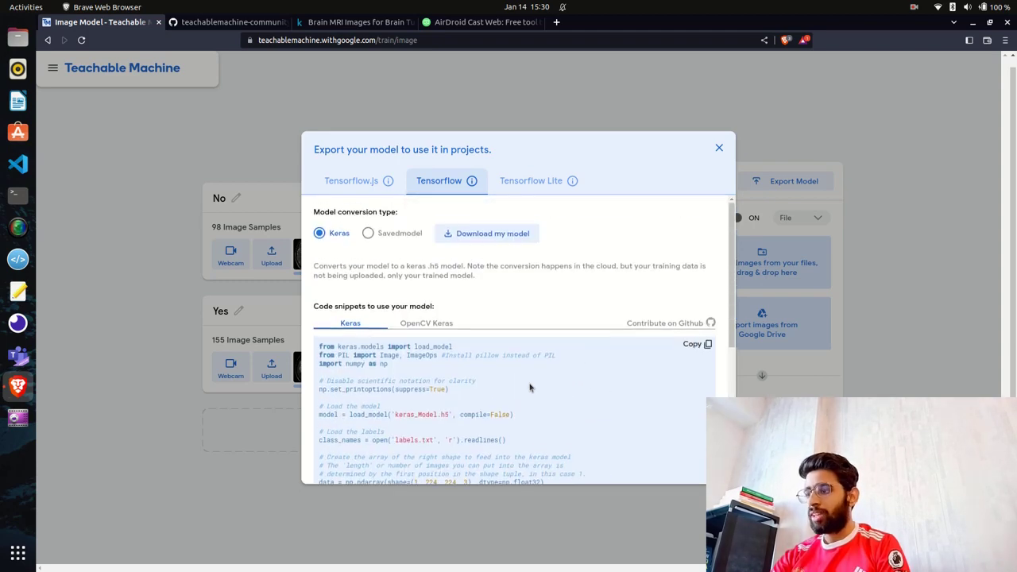
View the OpenCV Keras snippet for webcam input, then switch back to the Keras snippet and skim it again.
left_click(428, 324)
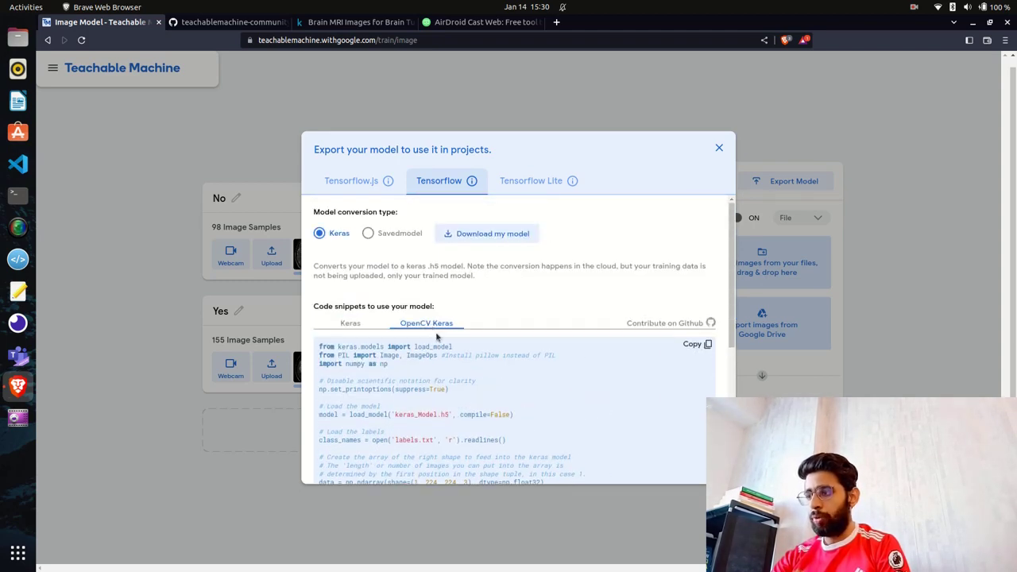
scroll(475, 379, "down", 2)
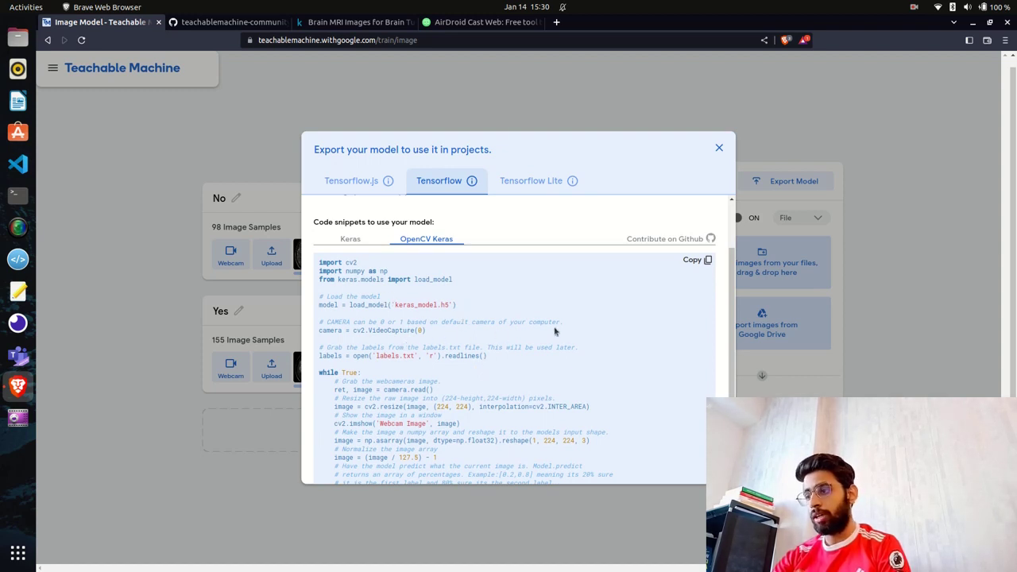
left_click(353, 238)
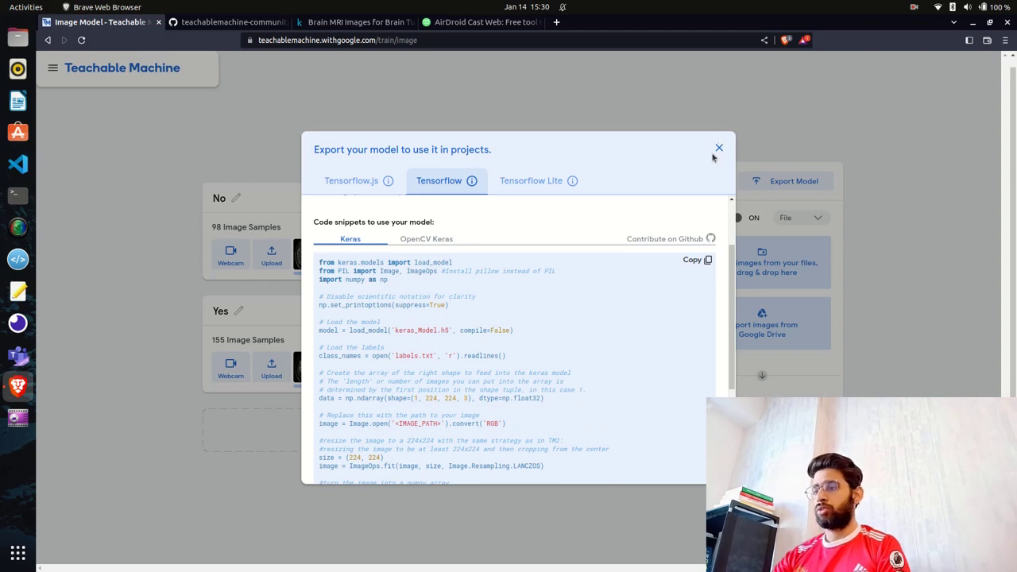
scroll(401, 352, "down", 2)
scroll(413, 342, "up", 3)
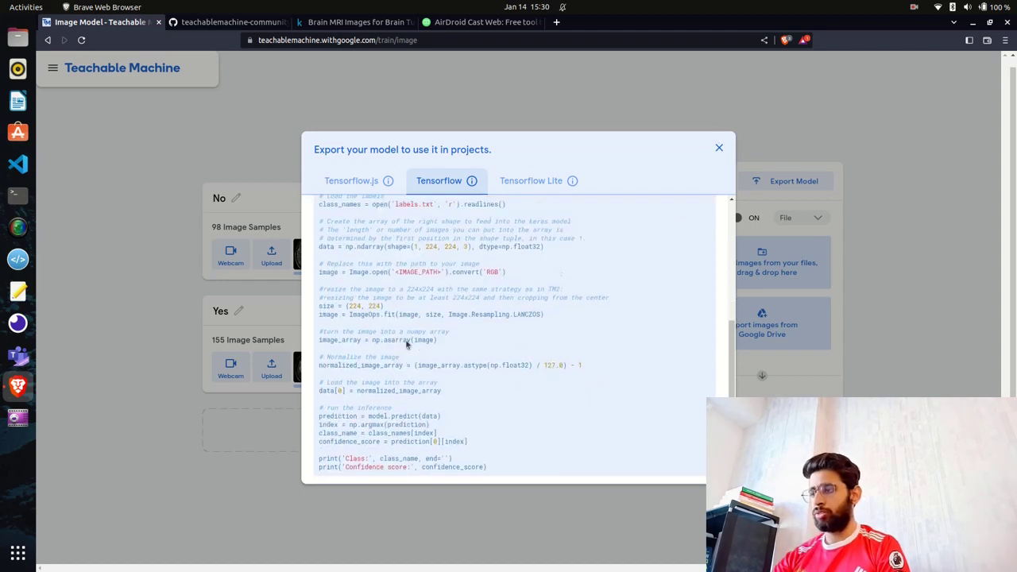
scroll(424, 331, "down", 2)
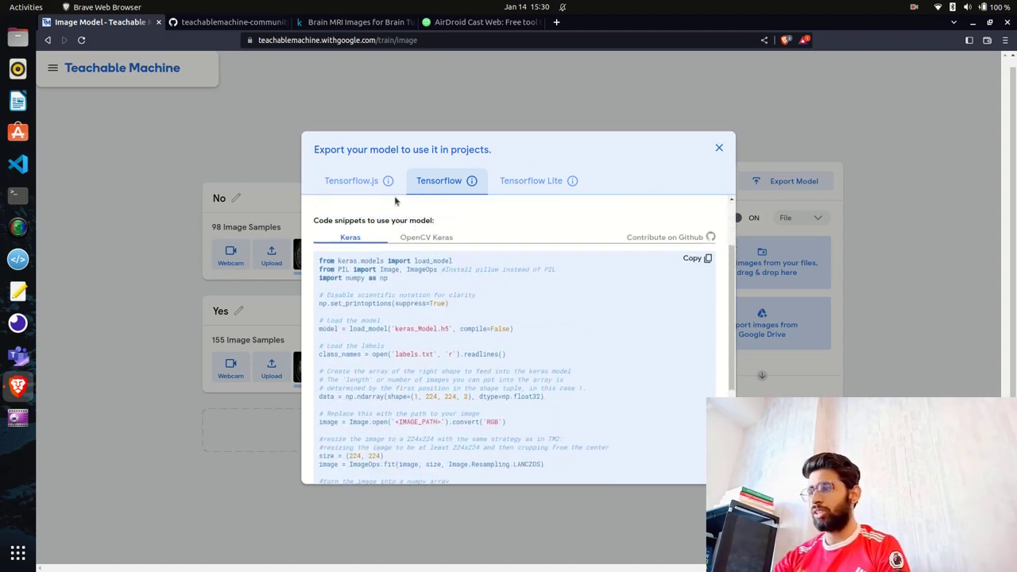
scroll(425, 332, "up", 2)
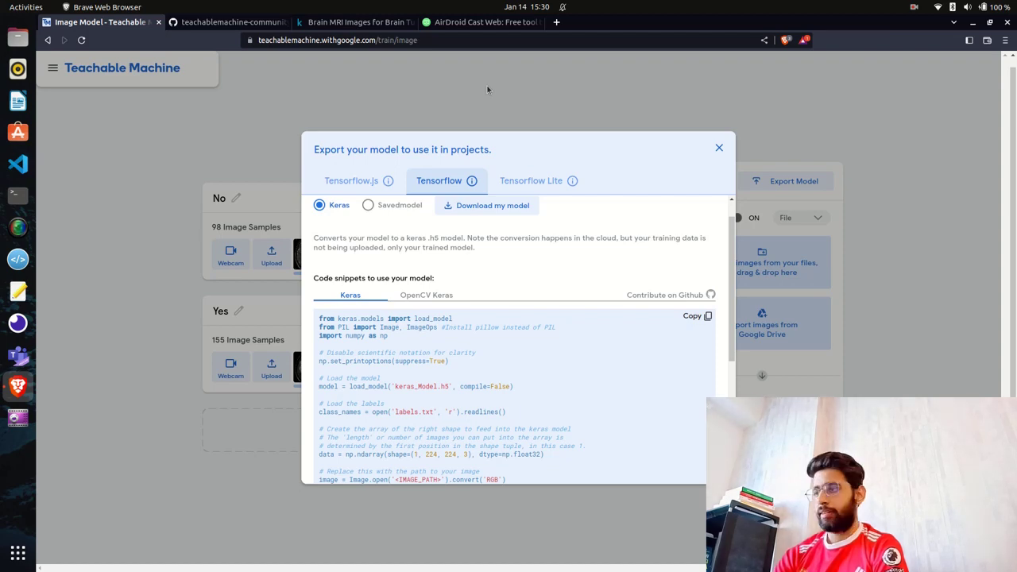
Search Google Images in a new browser tab for "brain MRI image containing tumor".
left_click(556, 22)
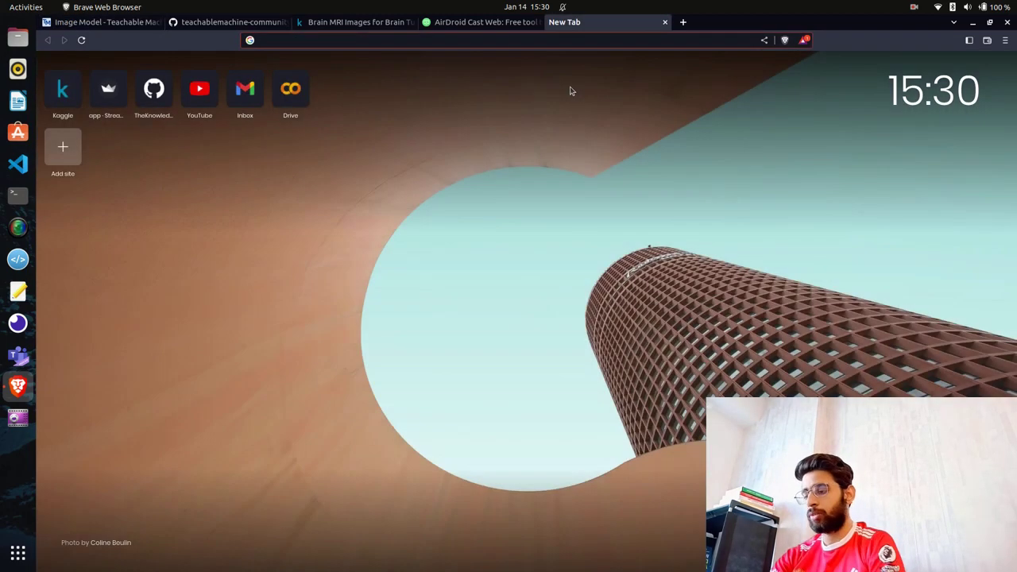
type("bra")
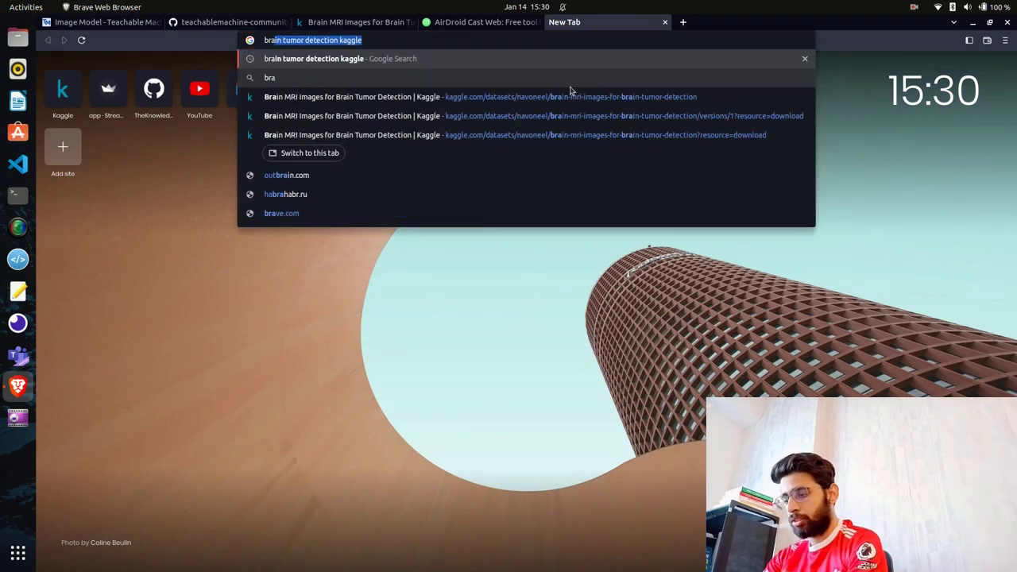
type("in MRI im")
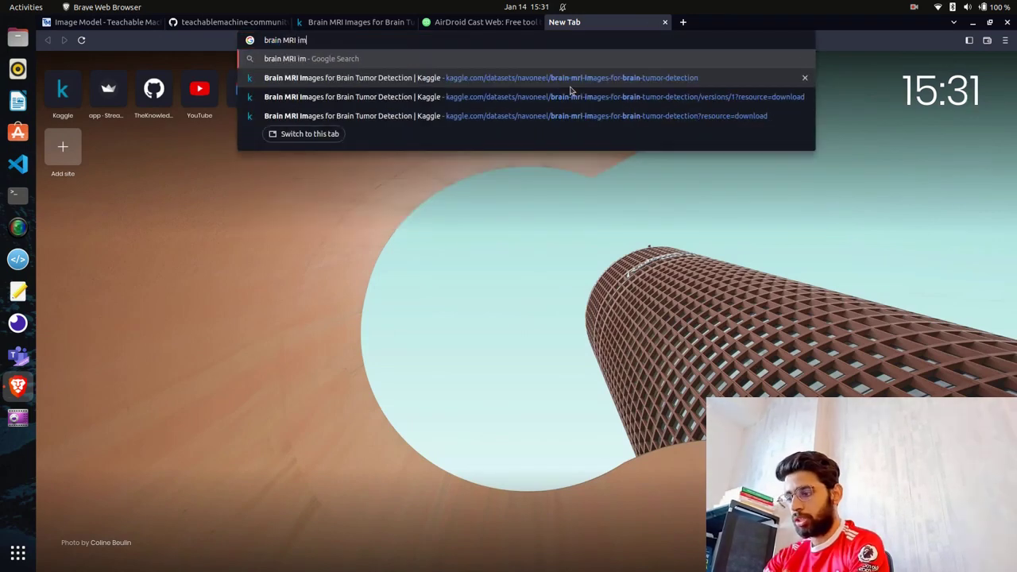
type("age contai")
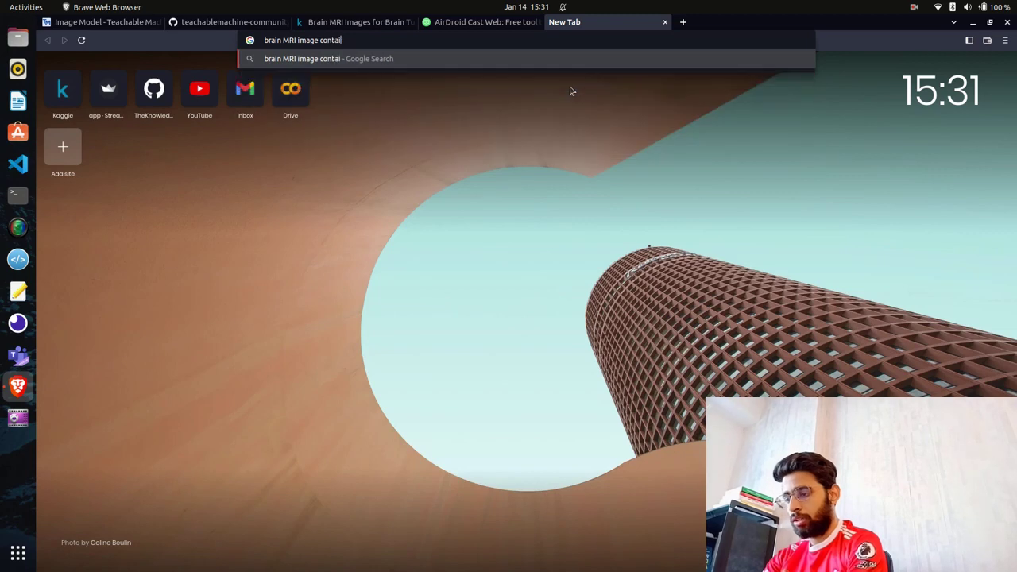
type("ning tumor")
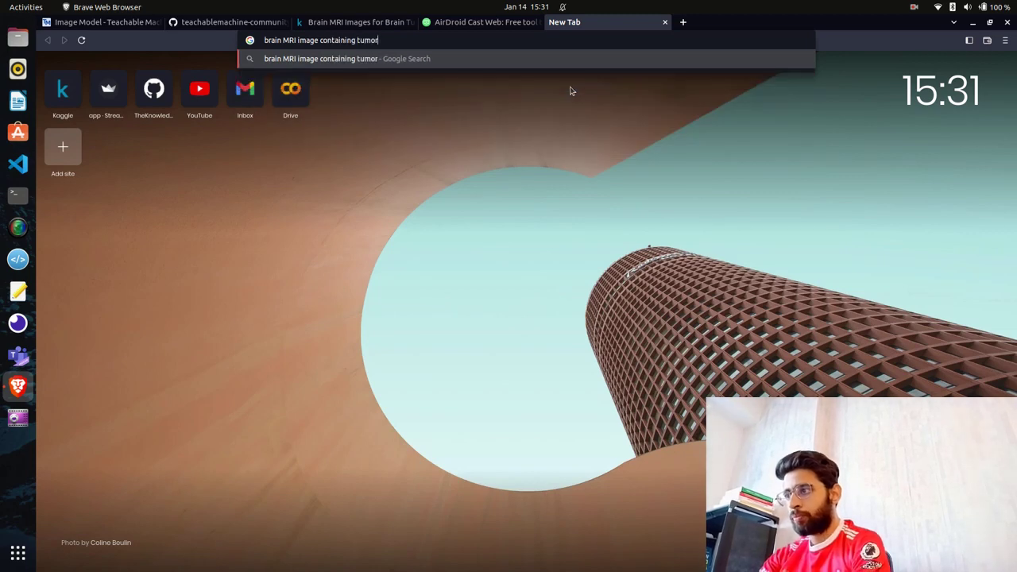
key("Return")
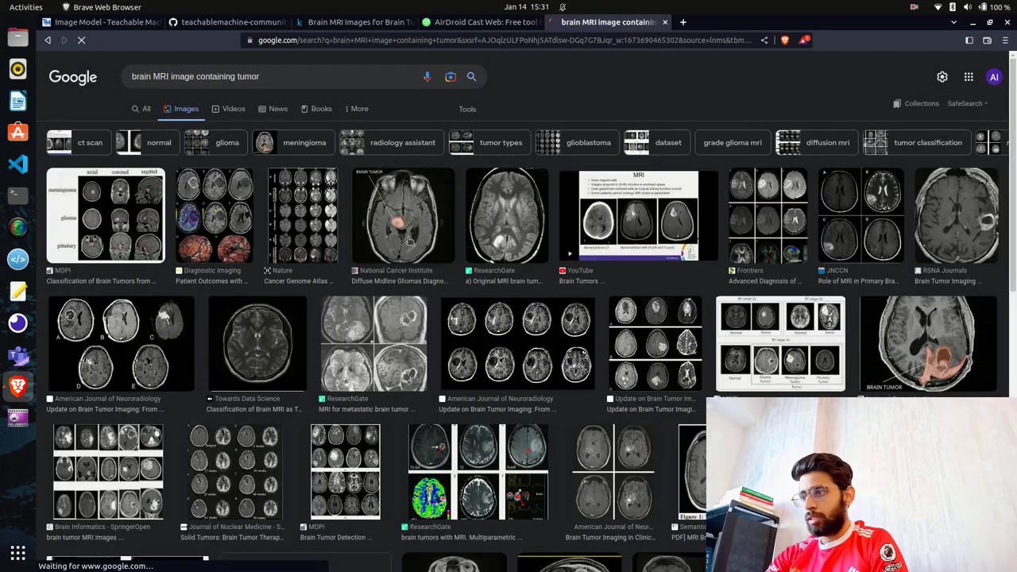
Open the ResearchGate result showing an original MRI brain tumor image and save it under its suggested name in the Desktop folder Projects.
left_click(506, 215)
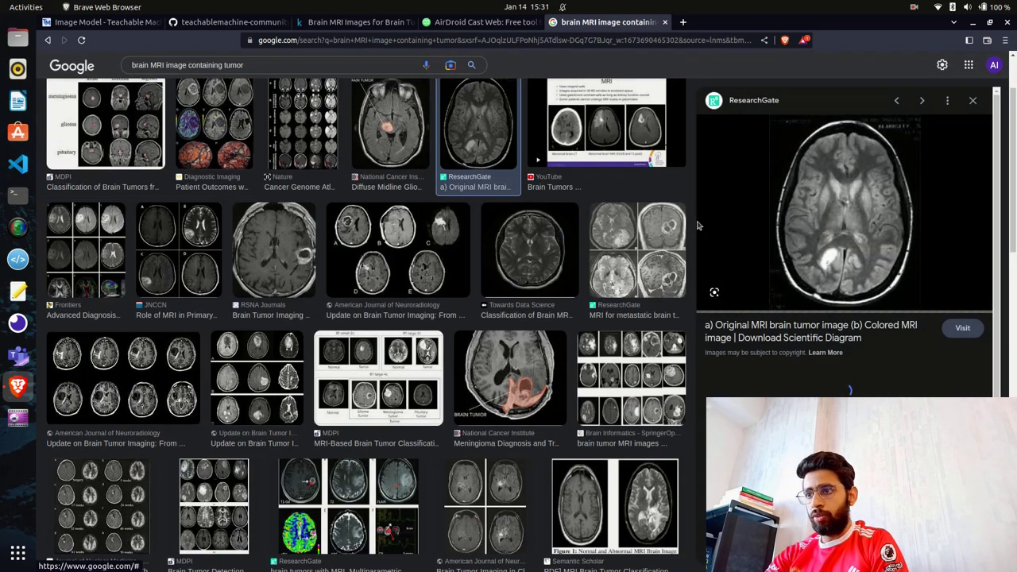
right_click(868, 201)
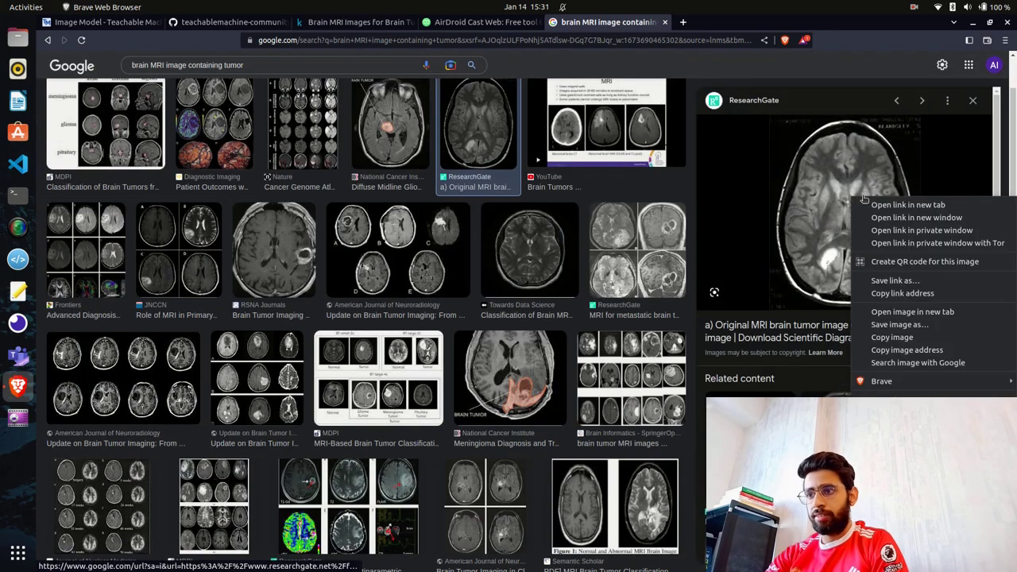
left_click(895, 325)
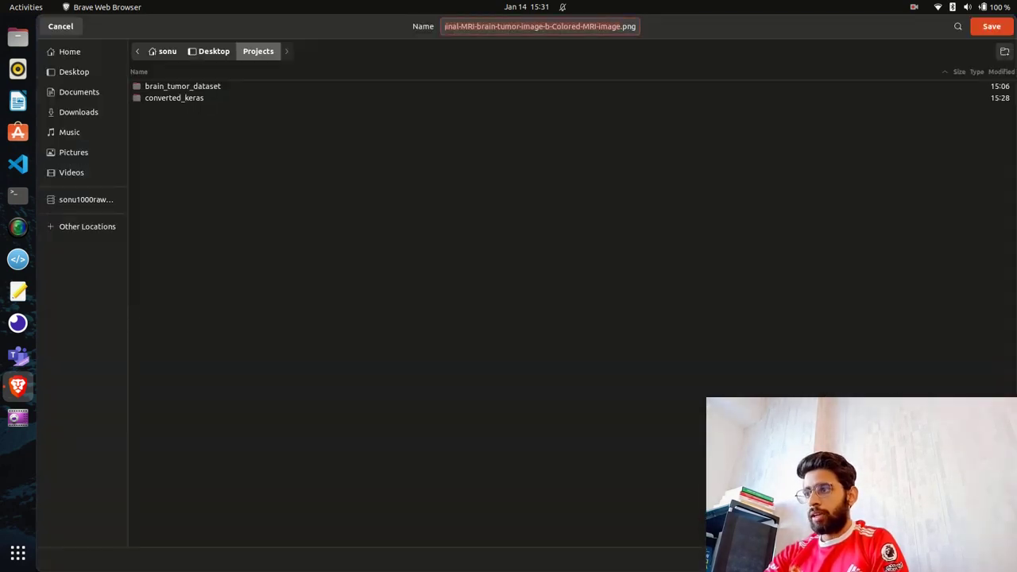
key("Return")
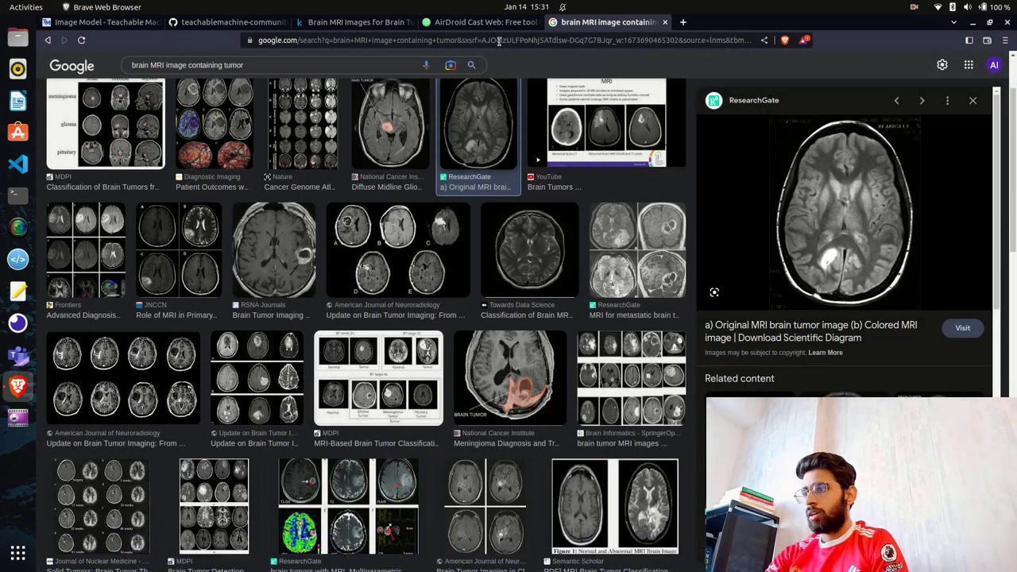
Return to the Teachable Machine image project and close the model export dialog.
left_click(355, 22)
left_click(227, 22)
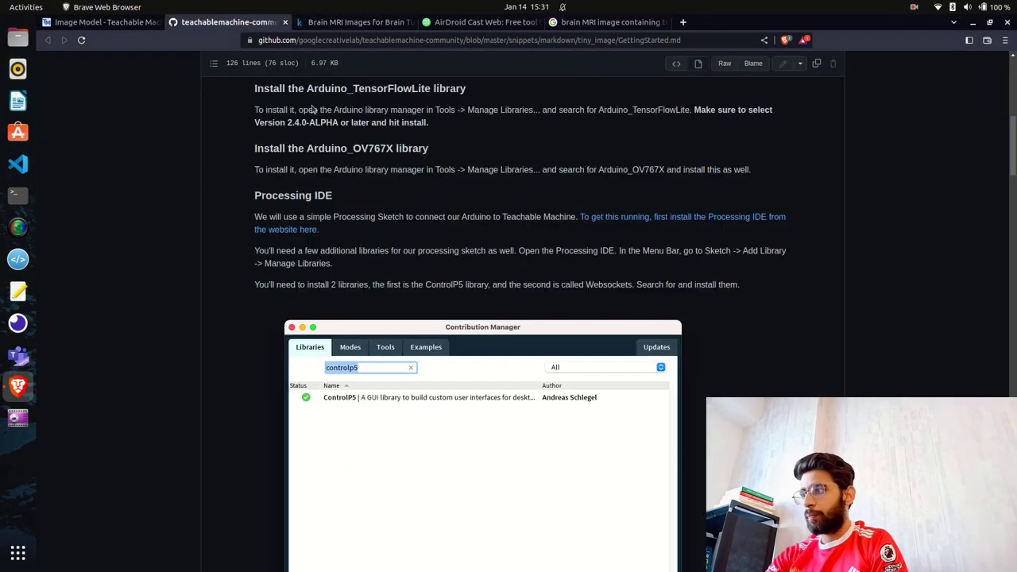
left_click(82, 23)
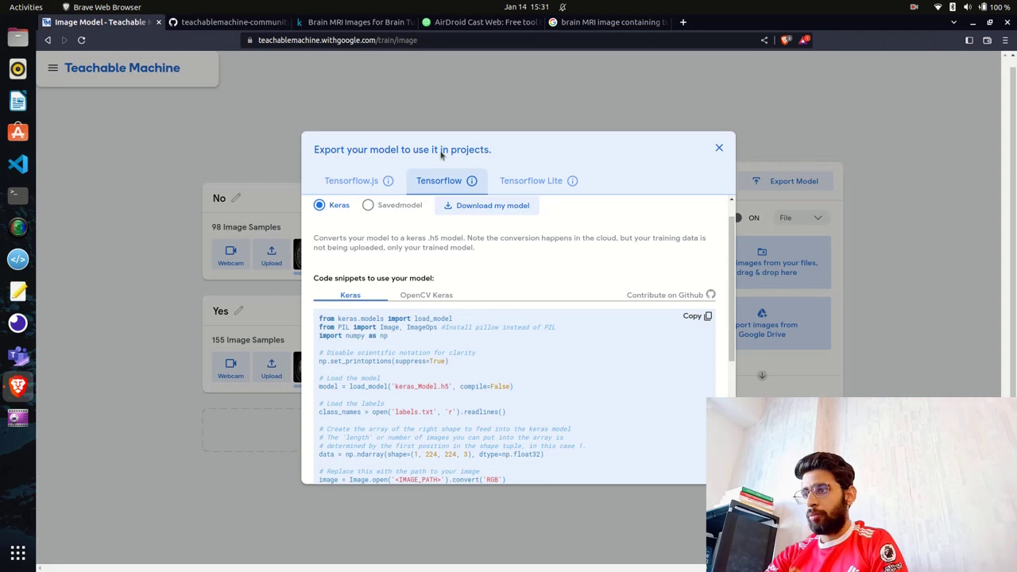
left_click(720, 149)
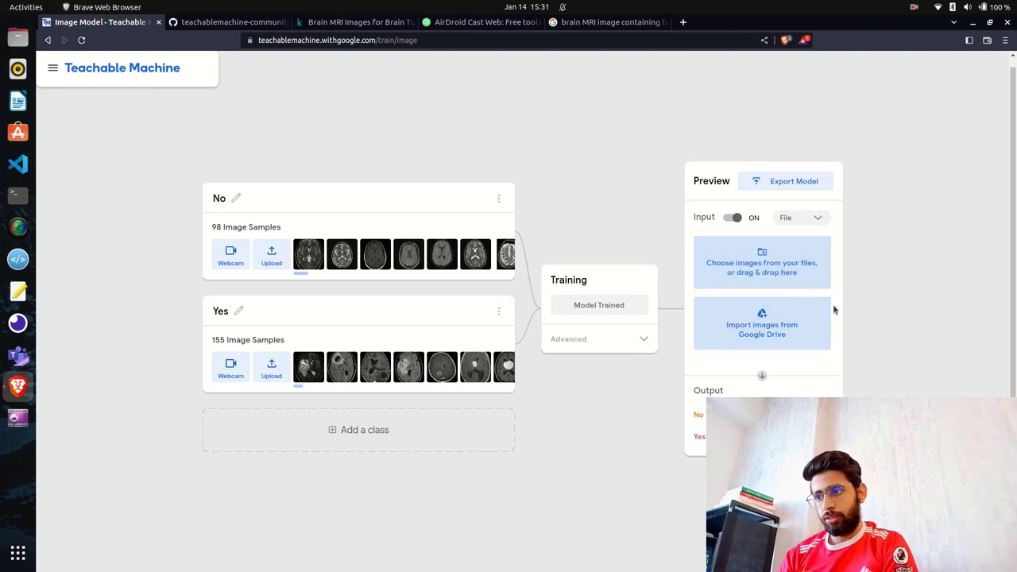
Load a-Original-MRI-brain-tumor-image-b-Colored-MRI-image.png from the Desktop folder Projects into the preview to classify it with the trained model.
left_click(792, 263)
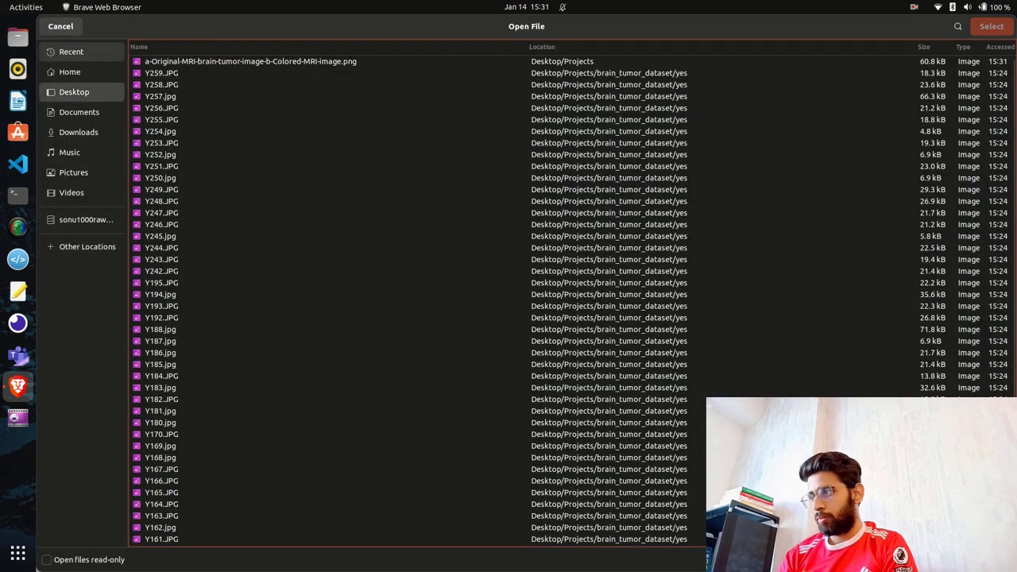
left_click(74, 91)
double_click(163, 86)
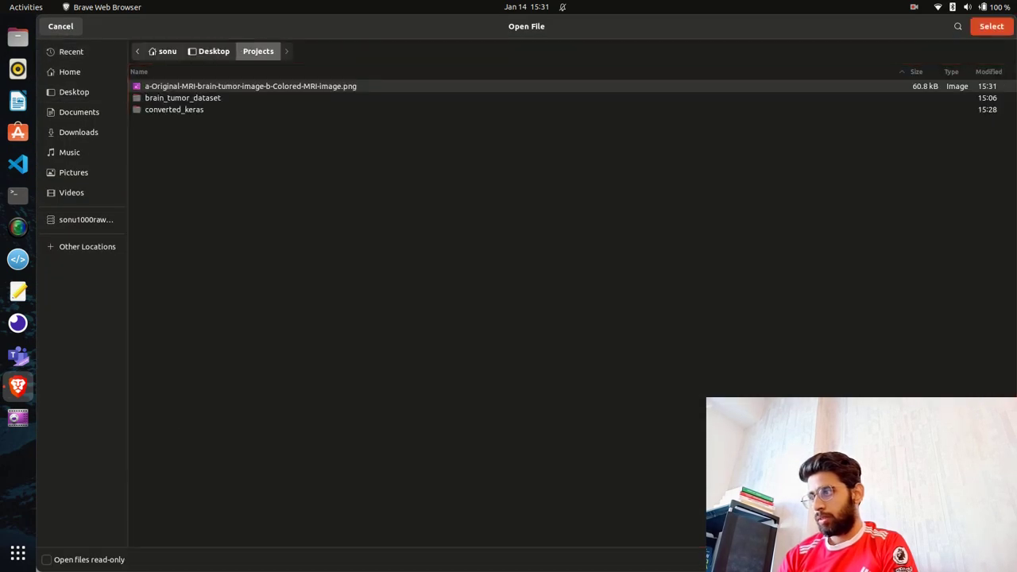
left_click(991, 26)
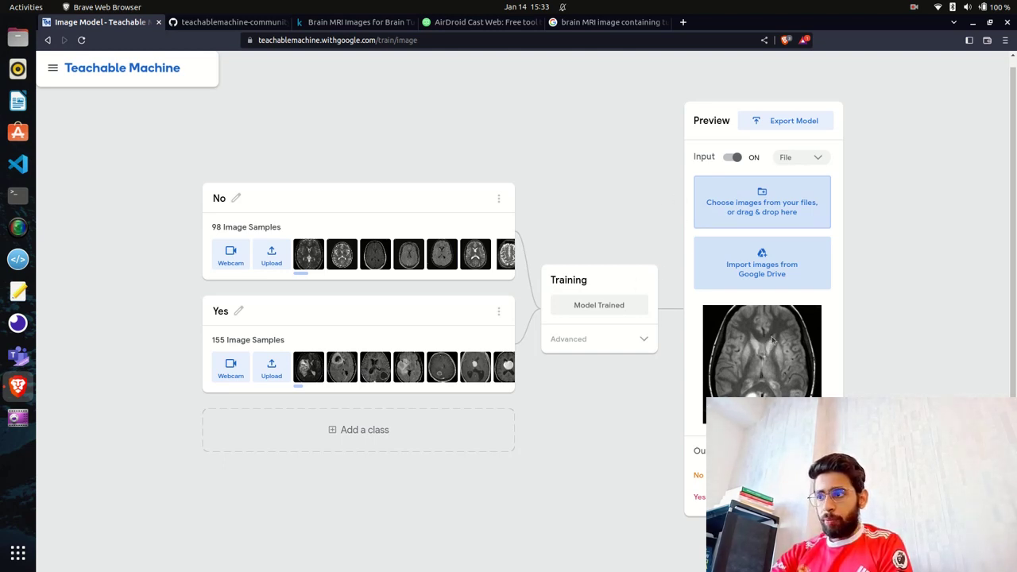
Close the Google image search page, revisit the Kaggle Brain MRI dataset page, and return to the Teachable Machine project.
left_click(584, 22)
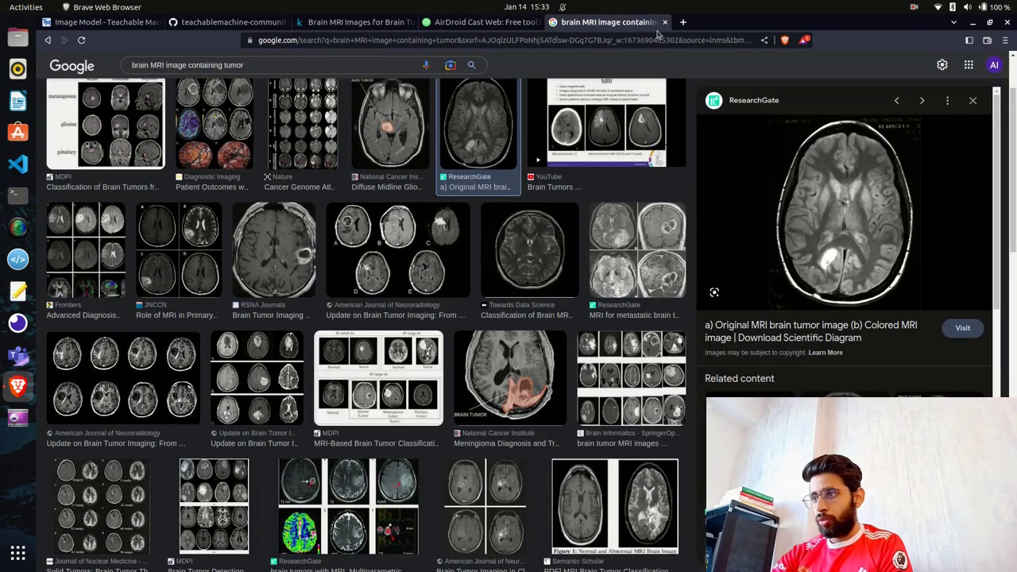
left_click(666, 22)
left_click(361, 22)
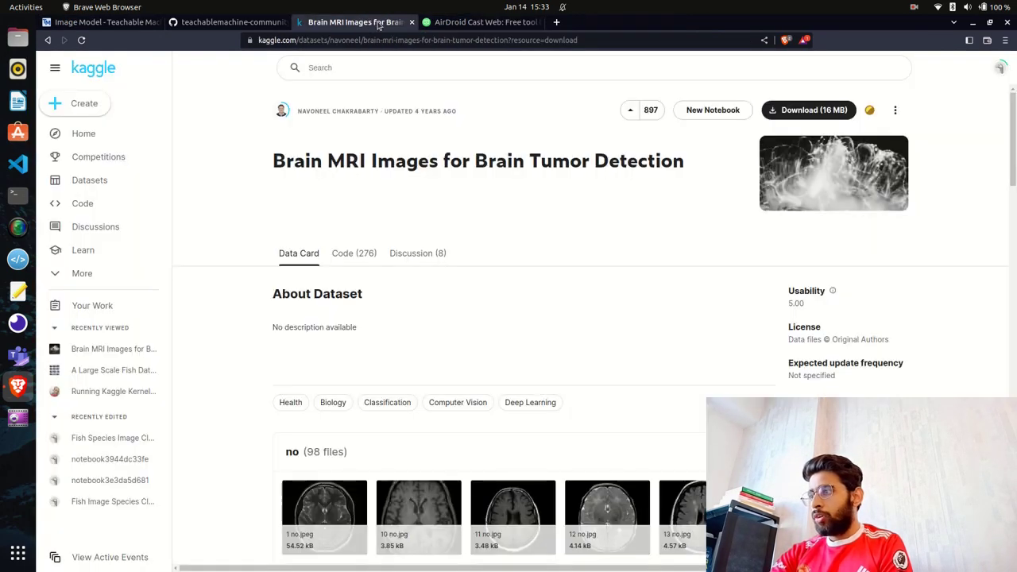
left_click_drag(307, 40, 256, 43)
left_click(107, 8)
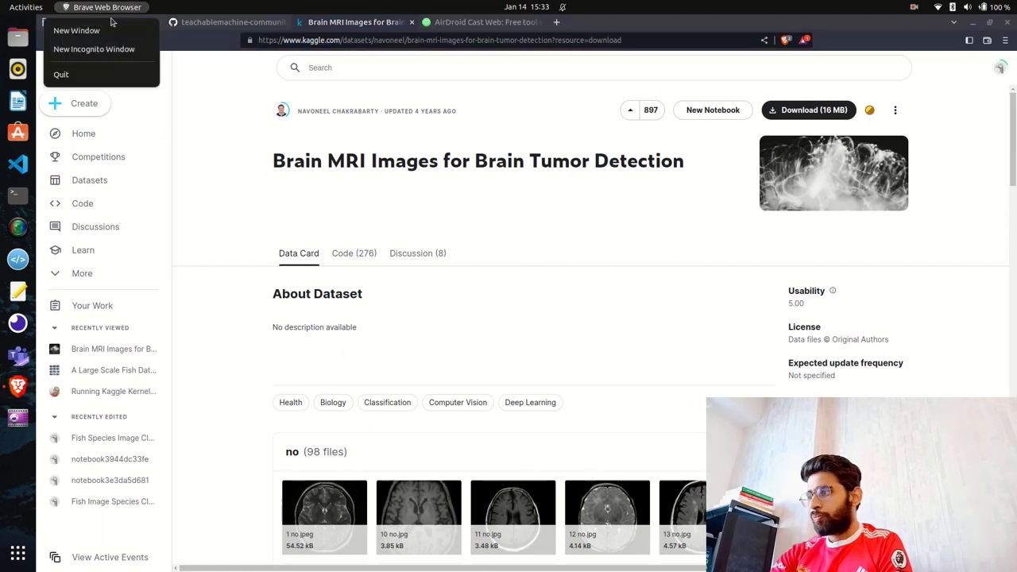
left_click(167, 56)
left_click(124, 27)
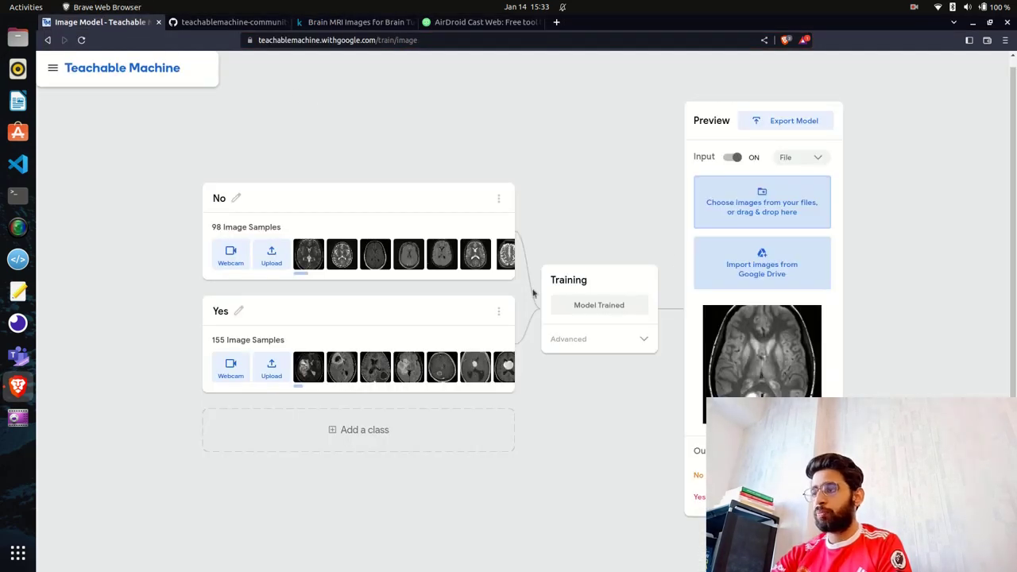